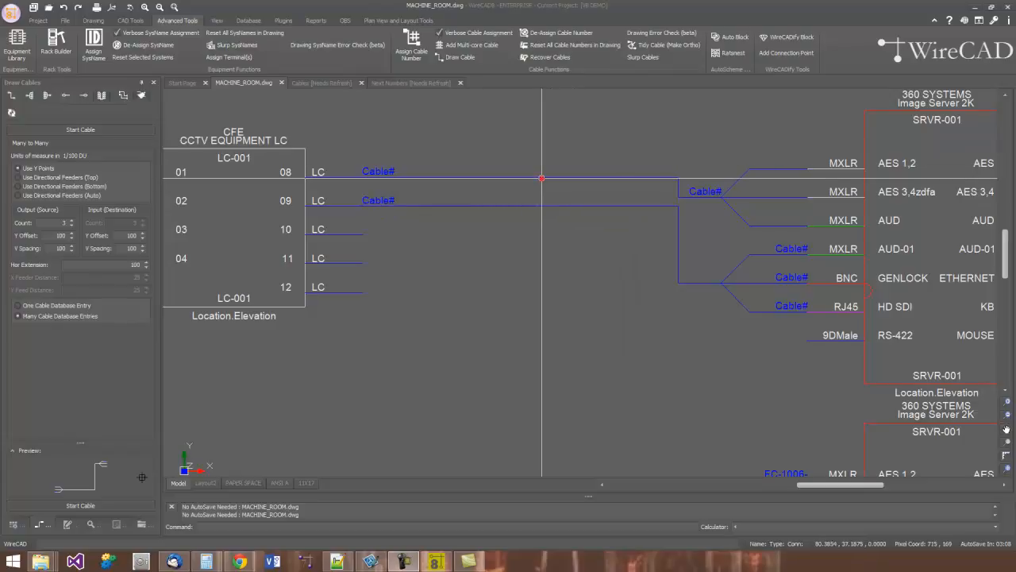
Step: Assign cable number FC-1006- to the one-to-many cable running from LC-001 port 08 to the AES and AUD inputs of SRVR-001
{"action": "double_click", "coordinate": [540, 177]}
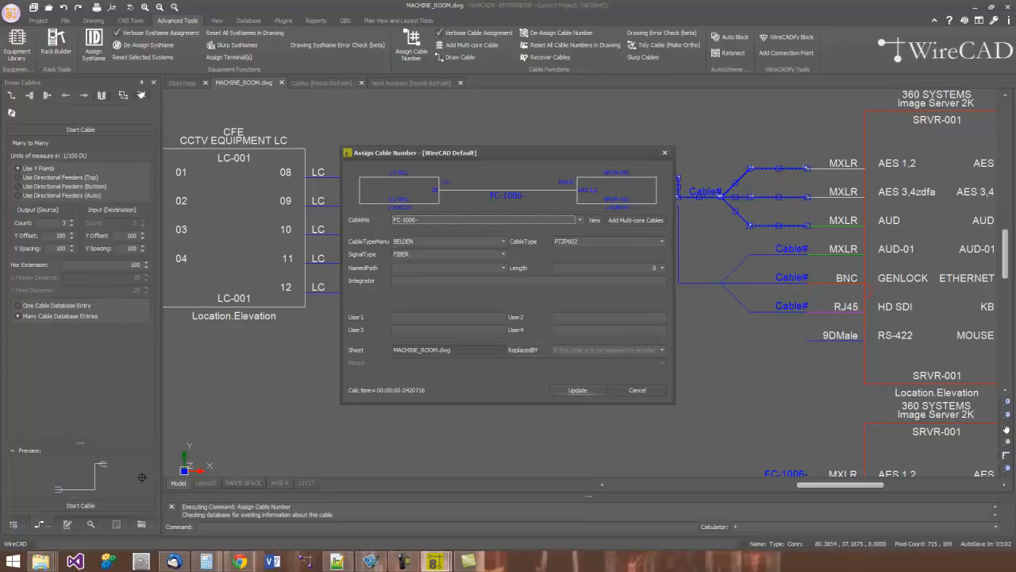
{"action": "left_click", "coordinate": [578, 390]}
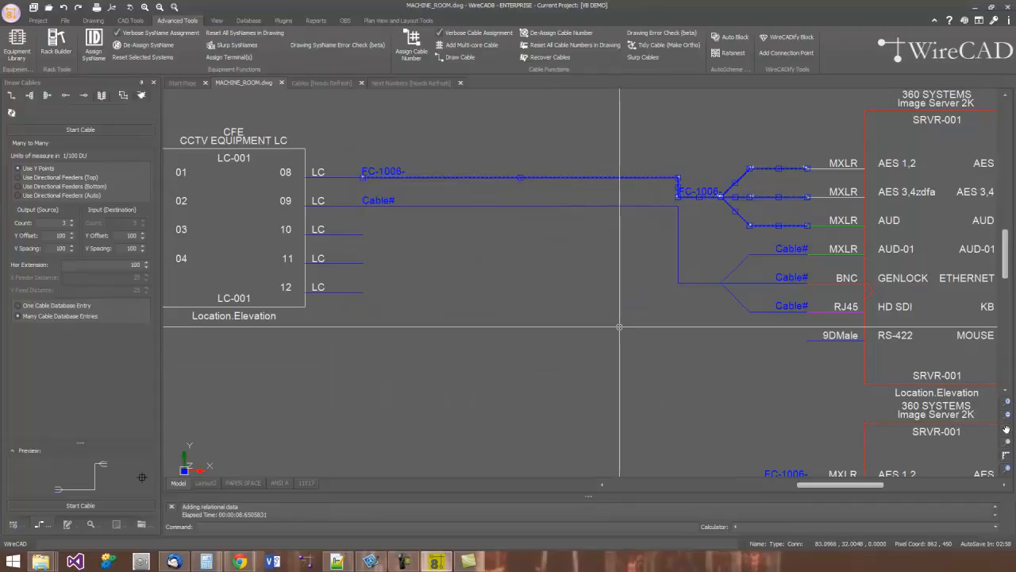
{"action": "key", "text": "Escape"}
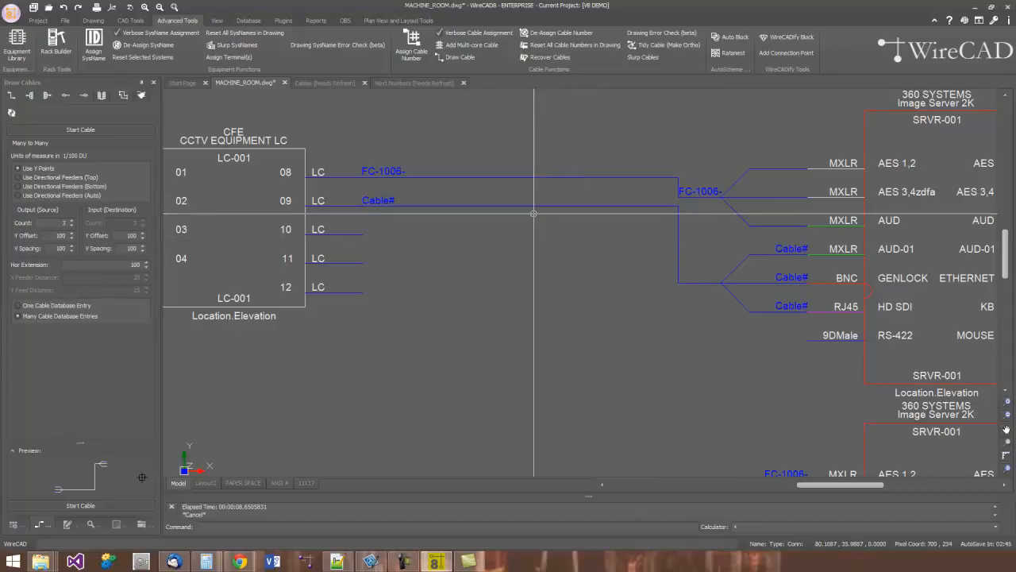
Step: Assign cable number FC-1008- to the branch running from LC-001 port 09 to the AUD-01 input of SRVR-001
{"action": "mouse_move", "coordinate": [556, 255]}
{"action": "middle_mouse_down"}
{"action": "mouse_move", "coordinate": [536, 238]}
{"action": "mouse_move", "coordinate": [529, 244]}
{"action": "middle_mouse_up"}
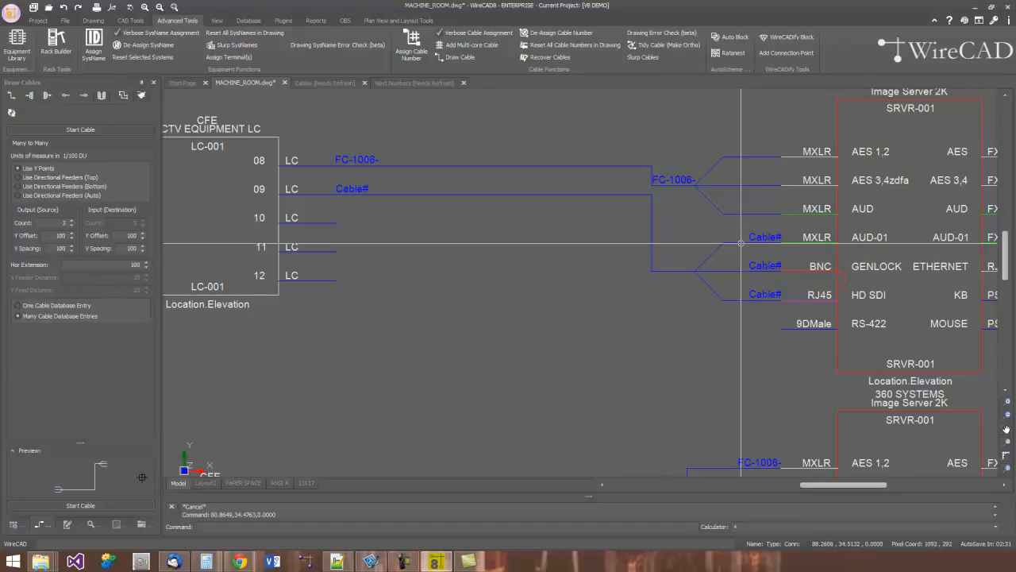
{"action": "left_click", "coordinate": [740, 242]}
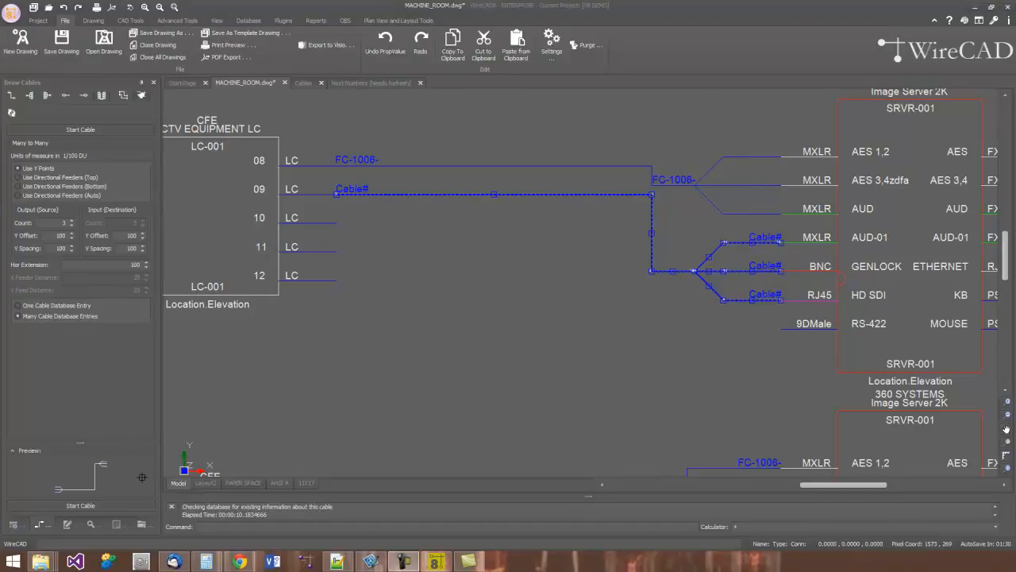
{"action": "left_click", "coordinate": [741, 242]}
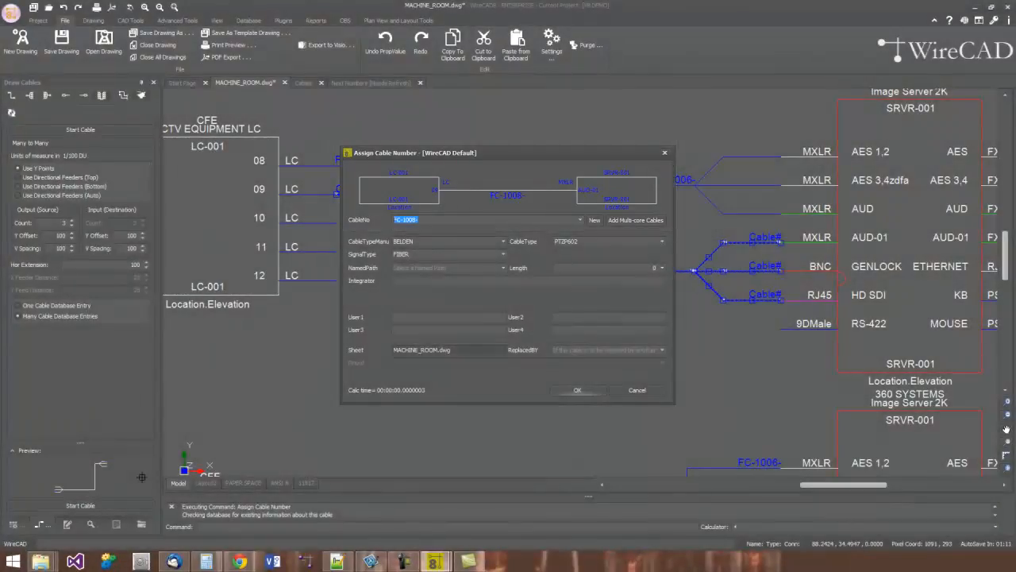
{"action": "left_click", "coordinate": [577, 390]}
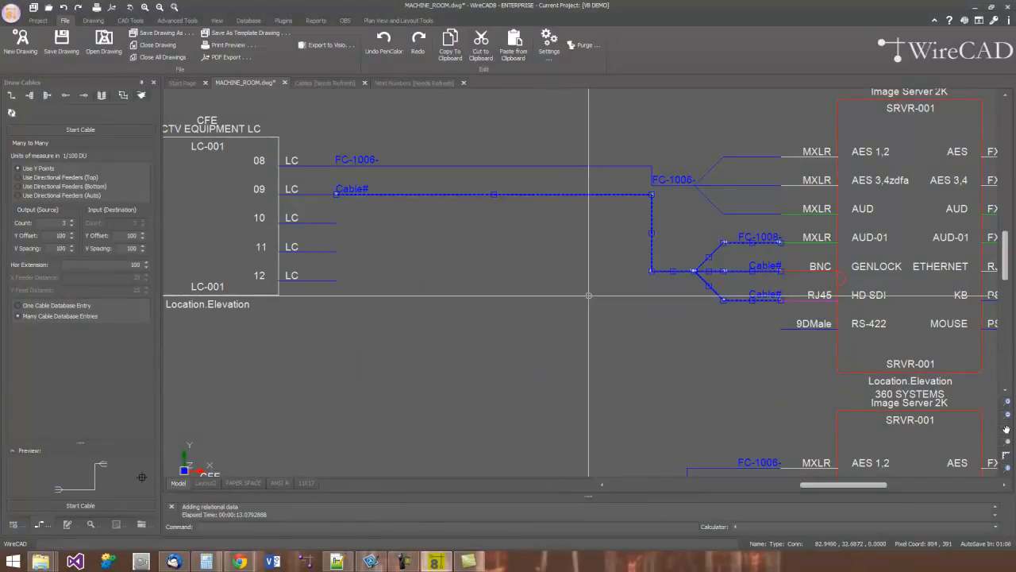
{"action": "key", "text": "Escape"}
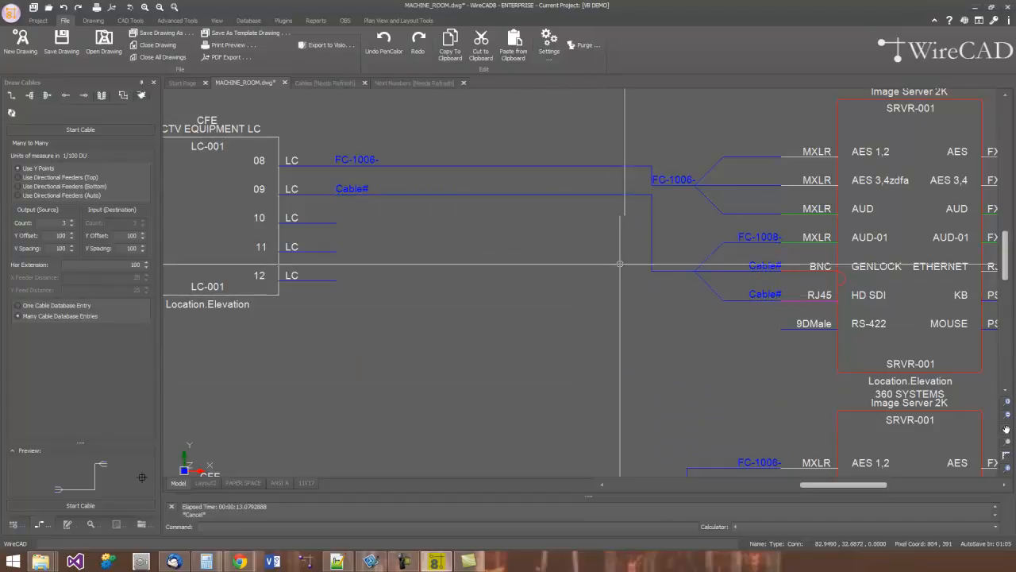
Step: Assign the GENLOCK branch of the LC-001 port 09 cable a new number, FC-1009-
{"action": "scroll", "coordinate": [753, 284], "scroll_direction": "up", "scroll_amount": 2}
{"action": "scroll", "coordinate": [752, 285], "scroll_direction": "down", "scroll_amount": 1}
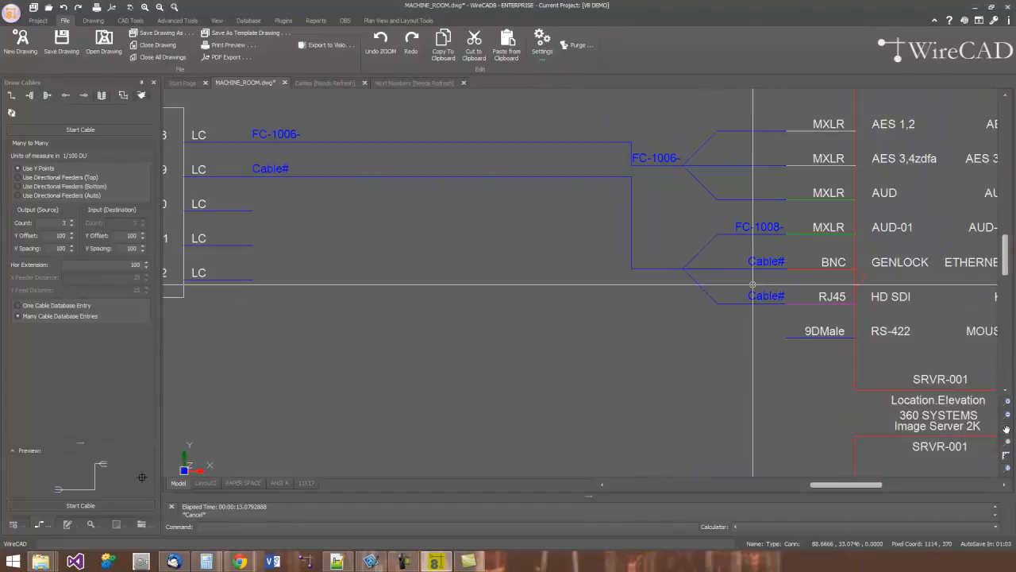
{"action": "double_click", "coordinate": [736, 270]}
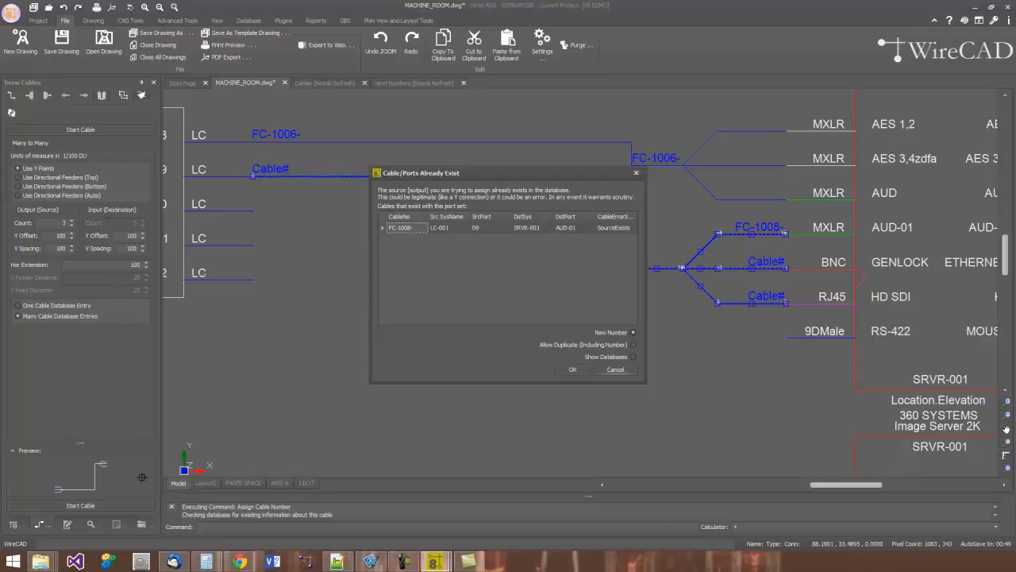
{"action": "left_click", "coordinate": [573, 370]}
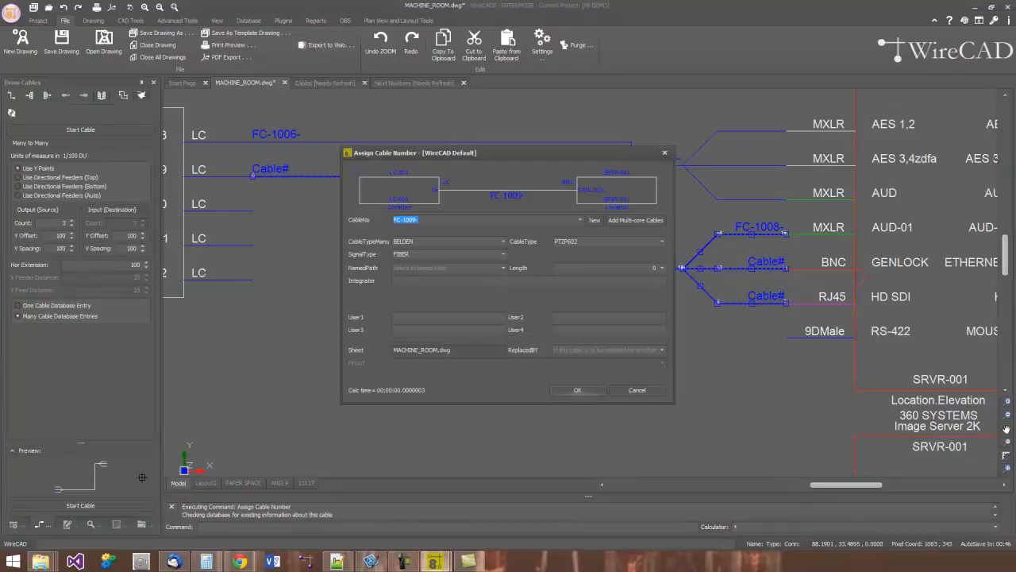
{"action": "left_click", "coordinate": [578, 390]}
Step: Assign the HD SDI branch of the LC-001 port 09 cable a new number, FC-1010-
{"action": "double_click", "coordinate": [742, 302]}
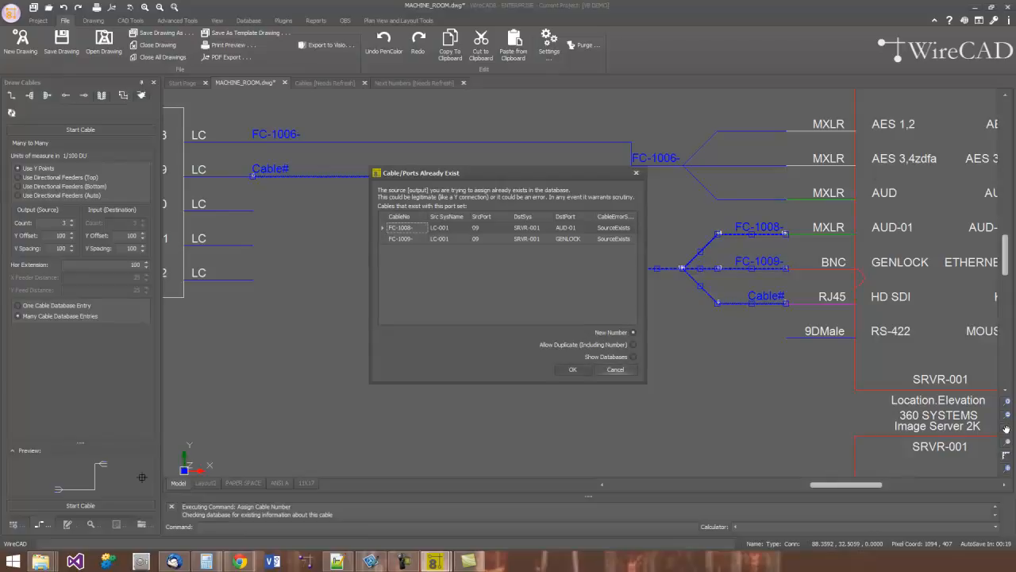
{"action": "left_click", "coordinate": [573, 369]}
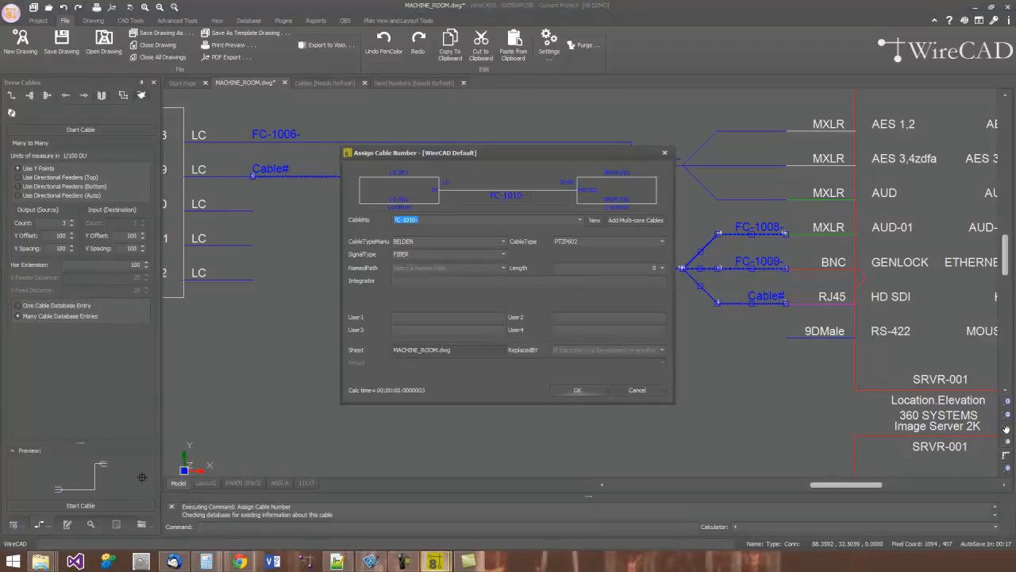
{"action": "left_click", "coordinate": [580, 390]}
{"action": "key", "text": "Escape"}
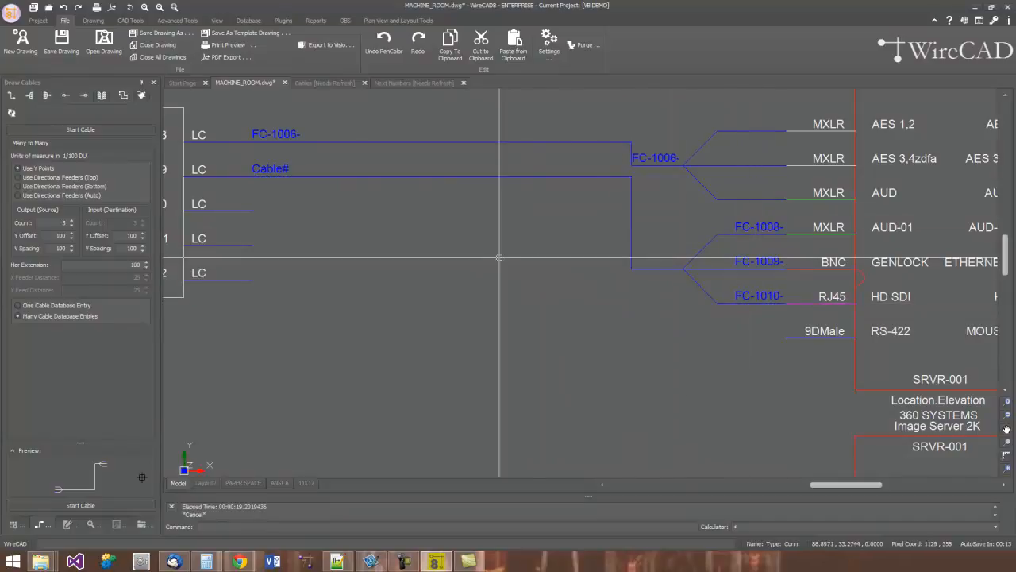
Step: Replace the Cable# text at LC-001 port 09 with "FC-1008 - 1010", proceeding past the cable text edit warning
{"action": "double_click", "coordinate": [273, 168]}
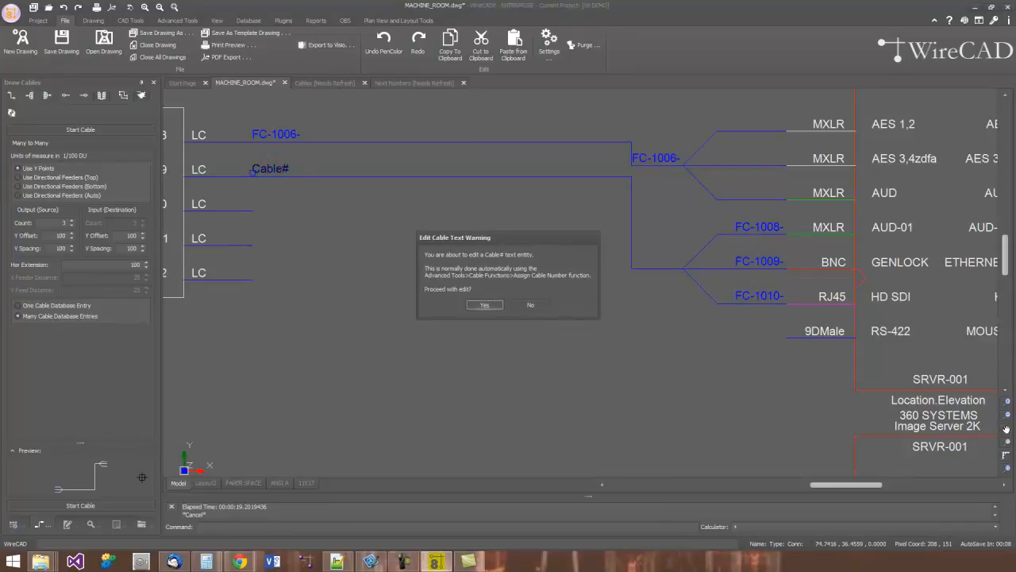
{"action": "left_click", "coordinate": [497, 301]}
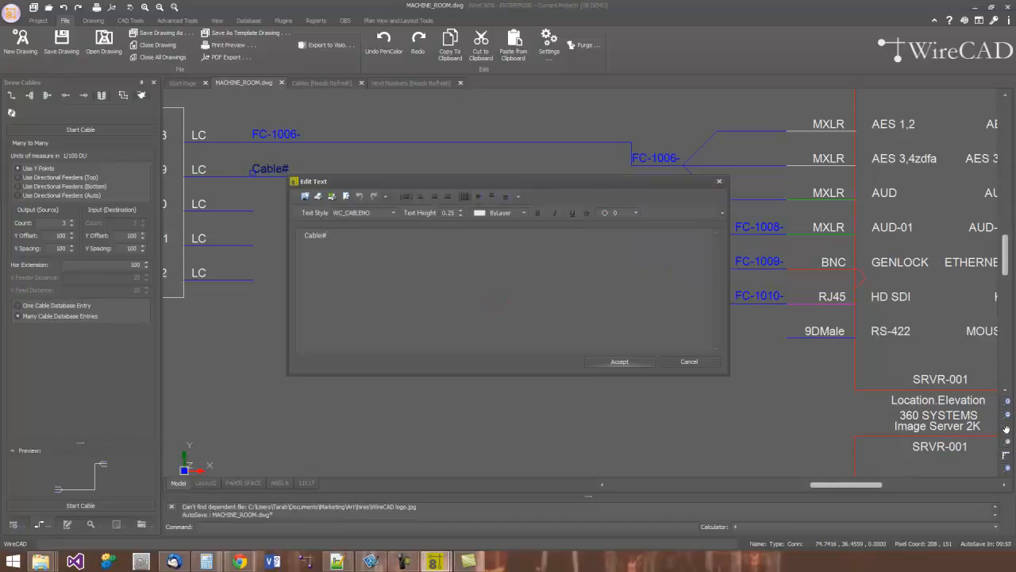
{"action": "key", "text": "BackSpace"}
{"action": "key", "text": "BackSpace"}
{"action": "key", "text": "BackSpace"}
{"action": "key", "text": "BackSpace"}
{"action": "key", "text": "BackSpace"}
{"action": "key", "text": "BackSpace"}
{"action": "type", "text": "FC-1008 - 11010"}
{"action": "key", "text": "Left"}
{"action": "key", "text": "Left"}
{"action": "key", "text": "BackSpace"}
{"action": "left_click", "coordinate": [620, 362]}
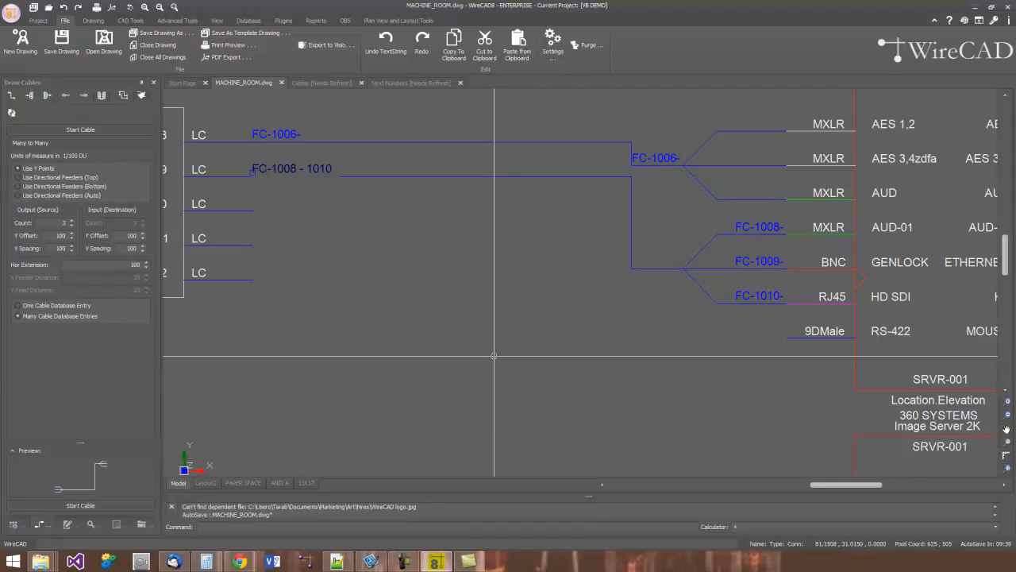
{"action": "key", "text": "Escape"}
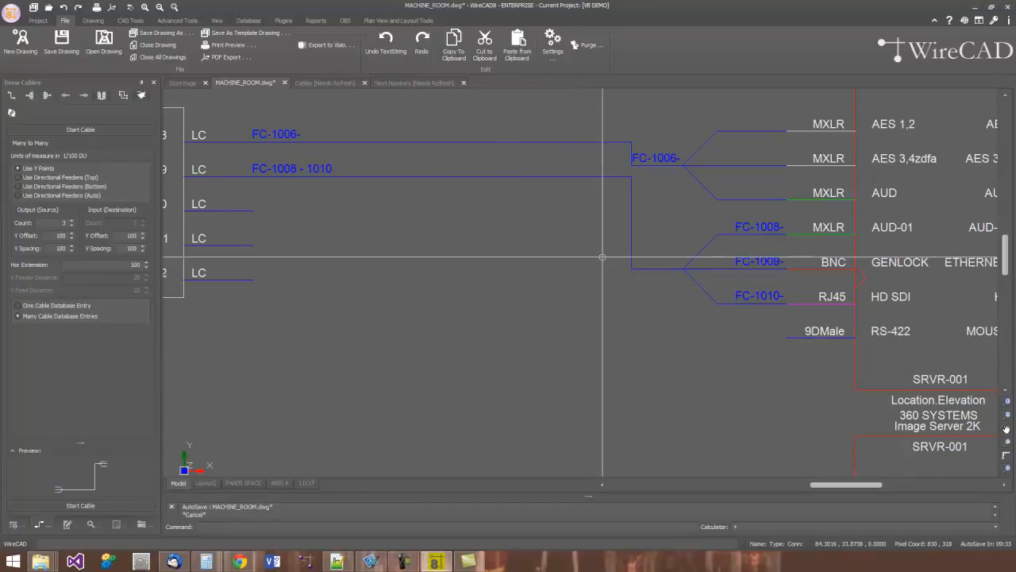
Step: Save the user settings with the option to assign all conductors of a many-to-many cable at once enabled
{"action": "mouse_move", "coordinate": [773, 325]}
{"action": "middle_mouse_down"}
{"action": "mouse_move", "coordinate": [441, 301]}
{"action": "mouse_move", "coordinate": [381, 342]}
{"action": "mouse_move", "coordinate": [354, 377]}
{"action": "middle_mouse_up"}
{"action": "middle_click_drag", "start_coordinate": [859, 304], "coordinate": [536, 326]}
{"action": "scroll", "coordinate": [535, 326], "scroll_direction": "down", "scroll_amount": 2}
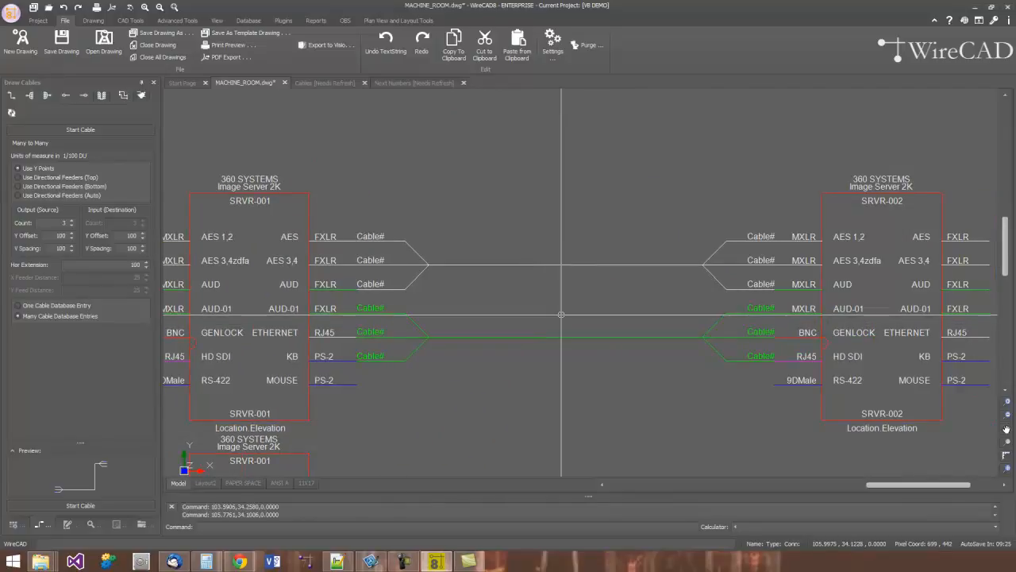
{"action": "middle_click_drag", "start_coordinate": [280, 318], "coordinate": [412, 309]}
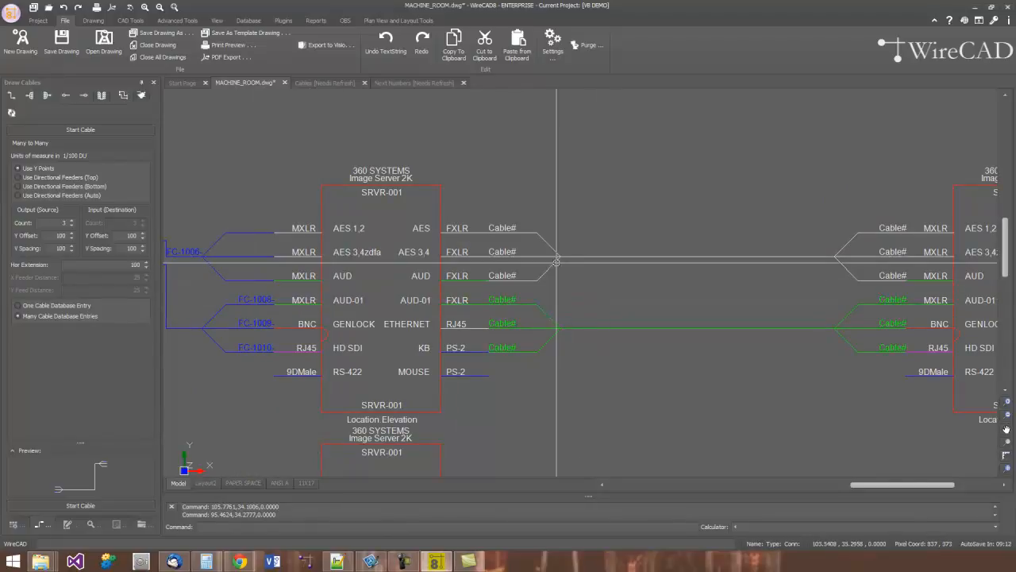
{"action": "left_click", "coordinate": [11, 14]}
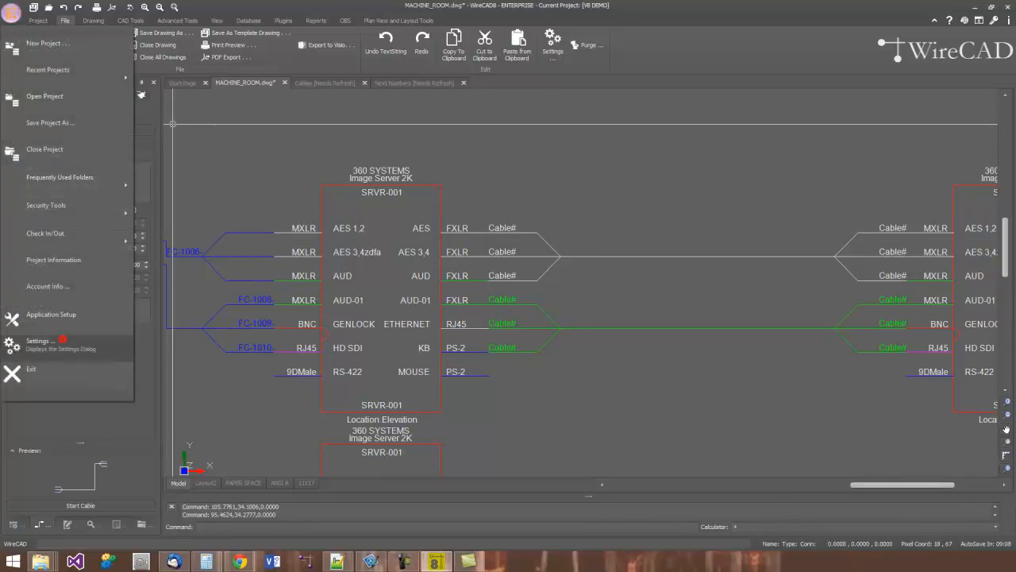
{"action": "left_click", "coordinate": [63, 340]}
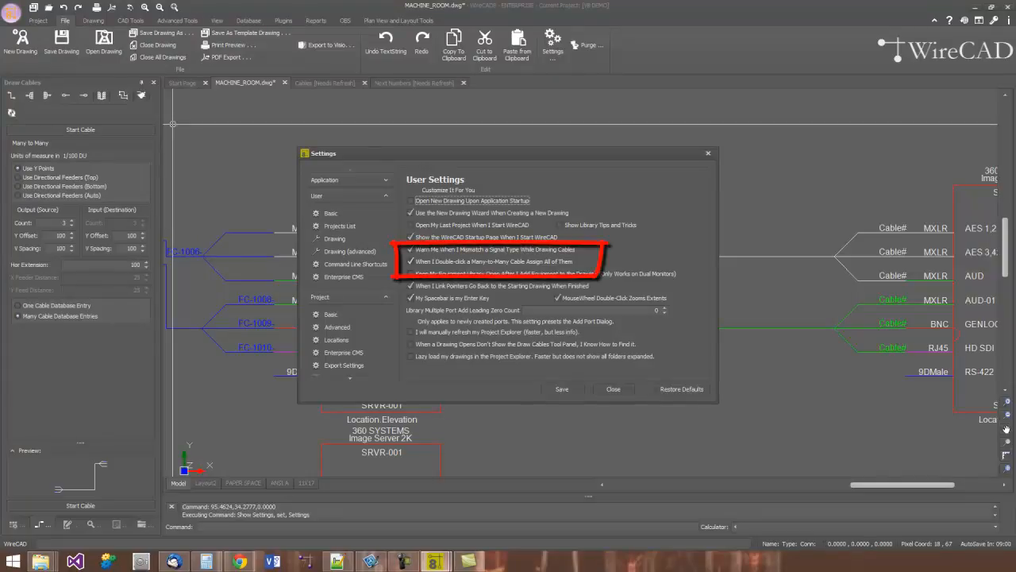
{"action": "left_click", "coordinate": [562, 389]}
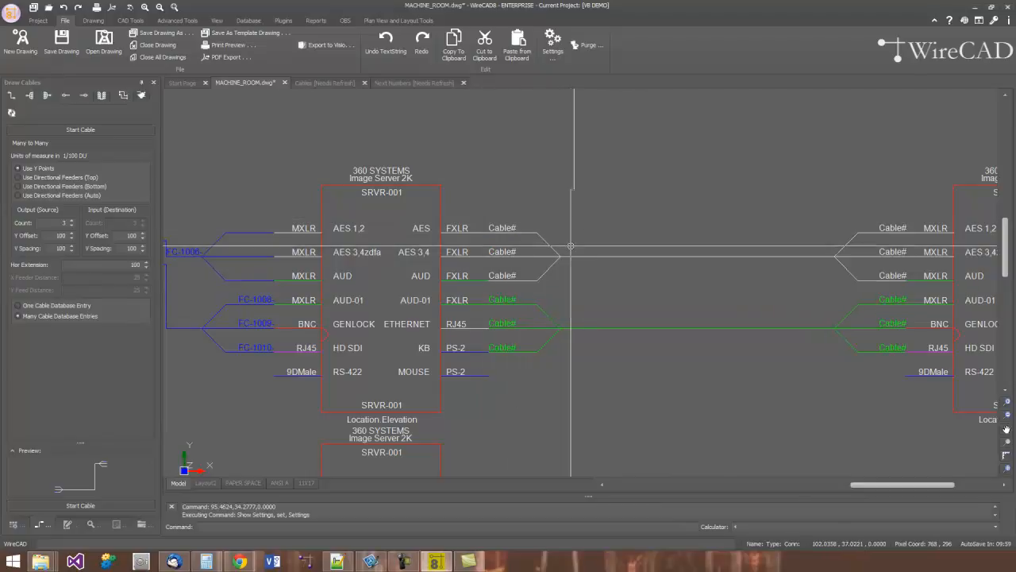
Step: Assign numbers DA-1017-, DA-1018- and AA-1006- to the upper many-to-many cable between SRVR-001 and SRVR-002 in one pass
{"action": "left_click", "coordinate": [666, 258]}
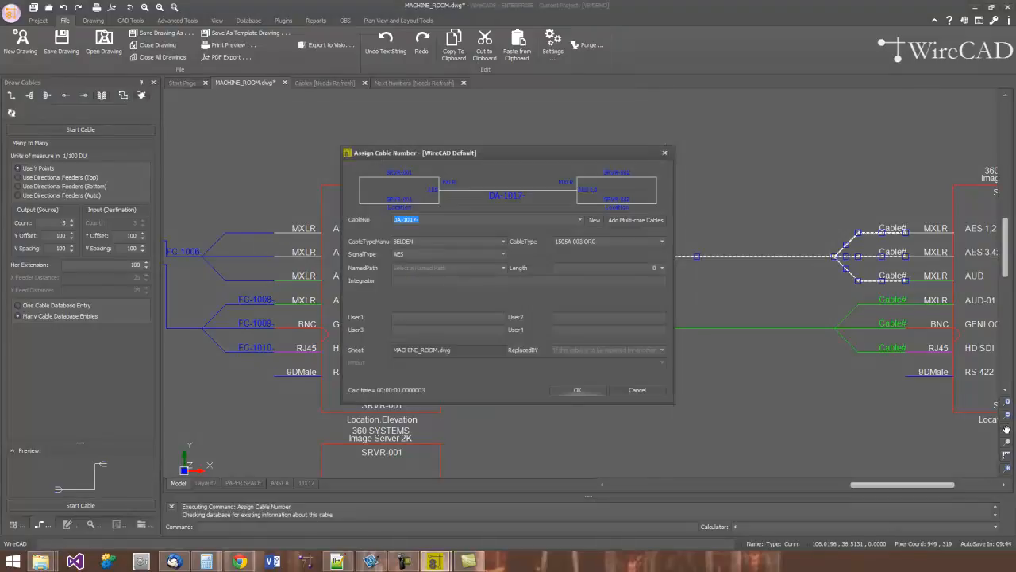
{"action": "left_click", "coordinate": [578, 390]}
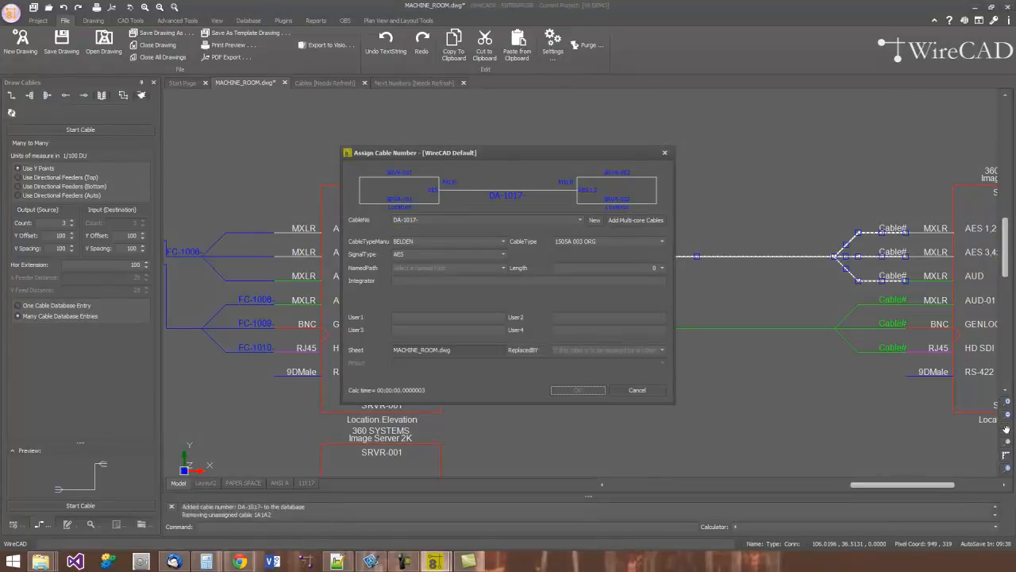
{"action": "left_click", "coordinate": [580, 390]}
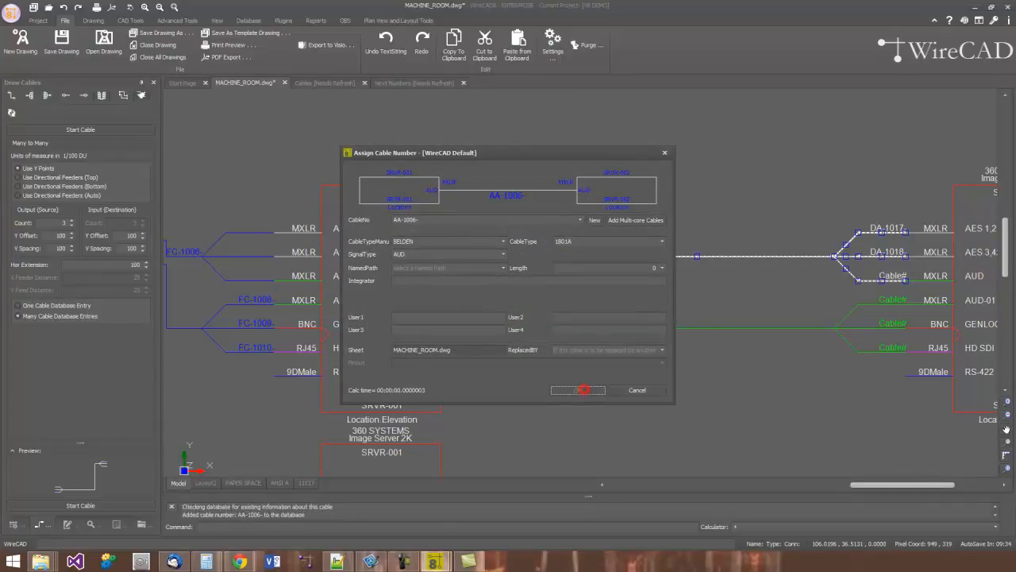
{"action": "left_click", "coordinate": [580, 390]}
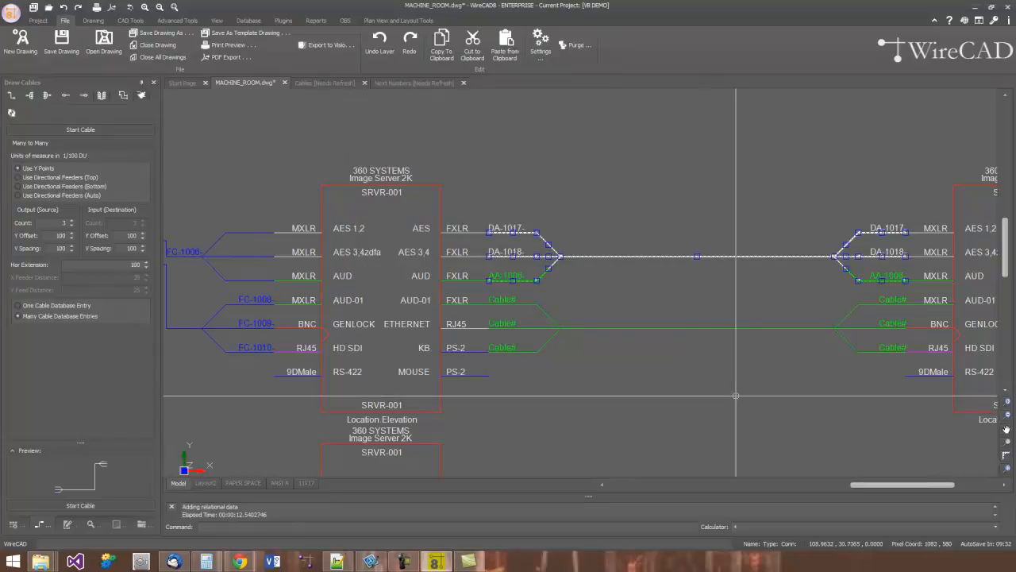
{"action": "key", "text": "Escape"}
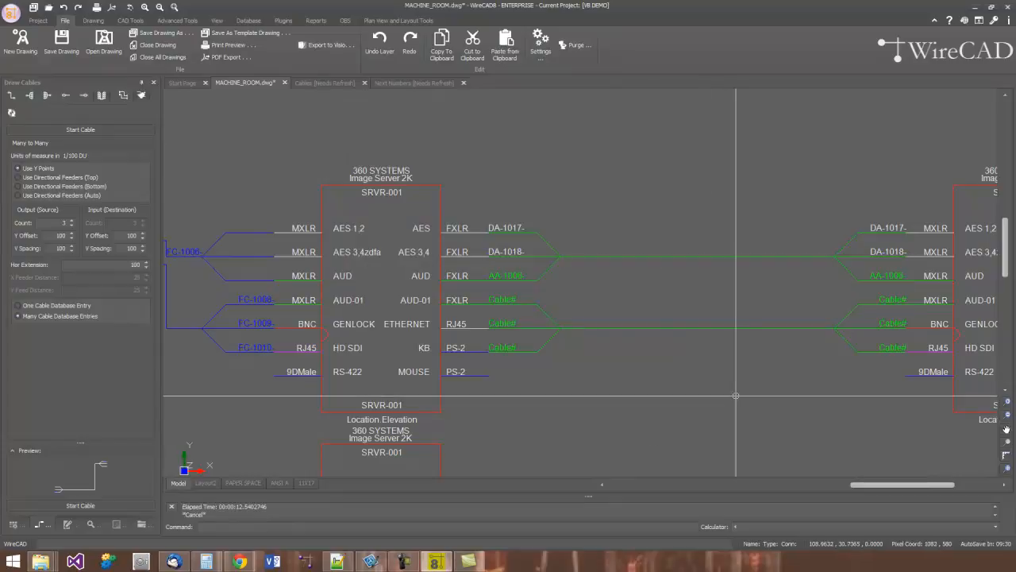
Step: Disable the user setting that assigns all conductors of a many-to-many cable at once, and save the settings
{"action": "scroll", "coordinate": [736, 395], "scroll_direction": "up", "scroll_amount": 1}
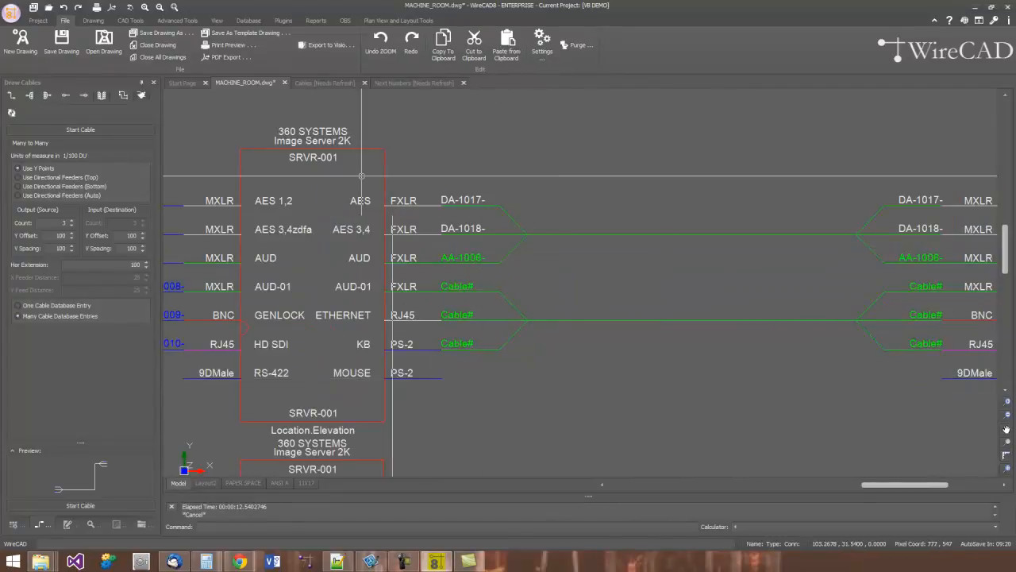
{"action": "left_click", "coordinate": [11, 12]}
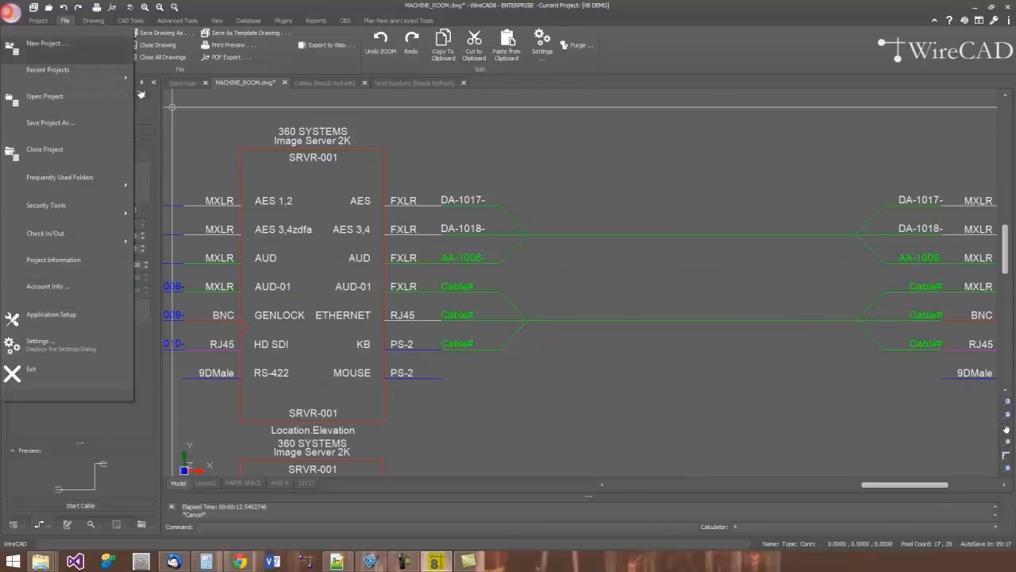
{"action": "left_click", "coordinate": [54, 347]}
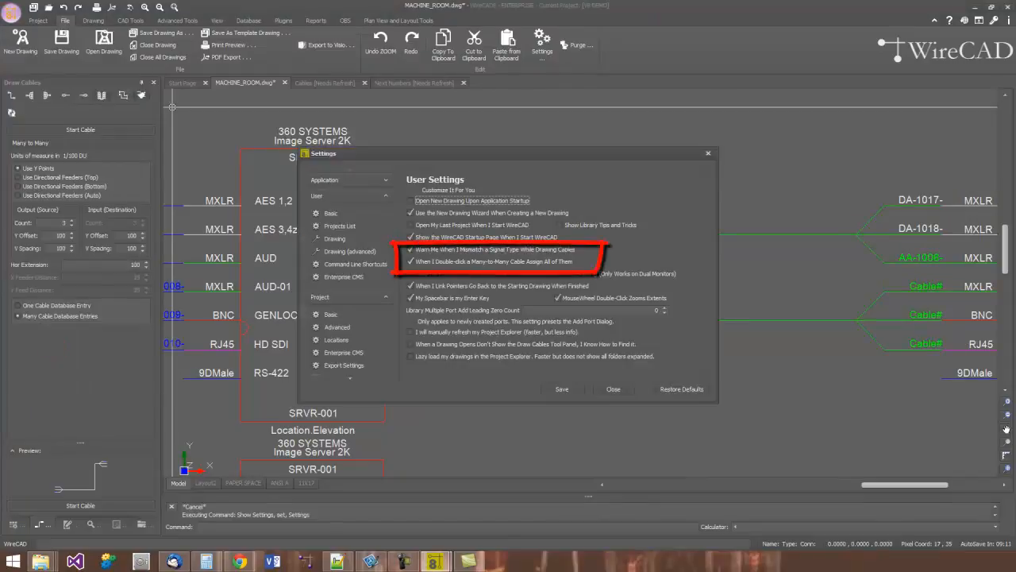
{"action": "left_click", "coordinate": [451, 261]}
{"action": "left_click", "coordinate": [563, 389]}
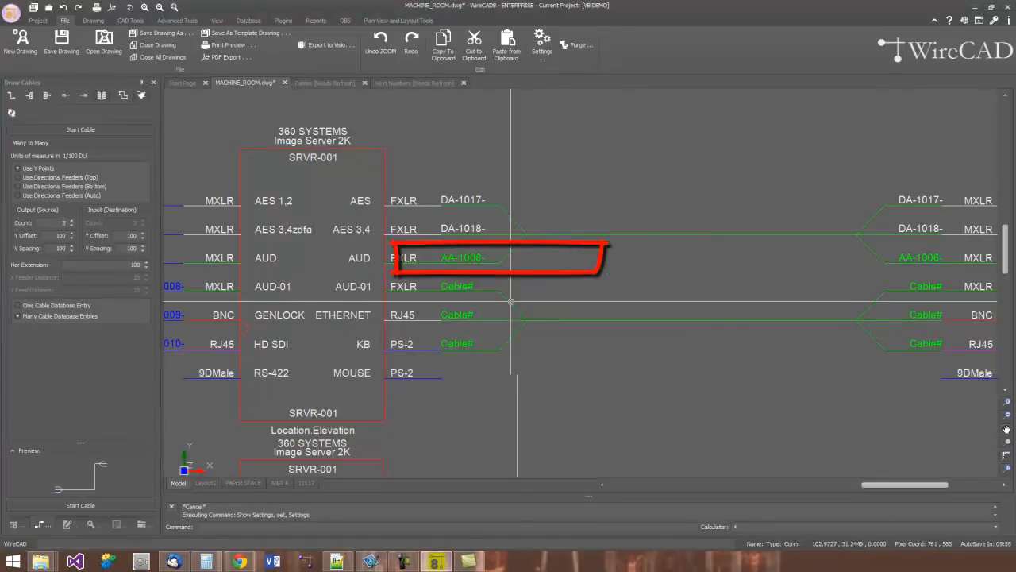
Step: Assign cable number AA-1007- to only the AUD-01 conductor of the lower many-to-many cable between SRVR-001 and SRVR-002
{"action": "left_click", "coordinate": [477, 290]}
{"action": "double_click", "coordinate": [477, 291]}
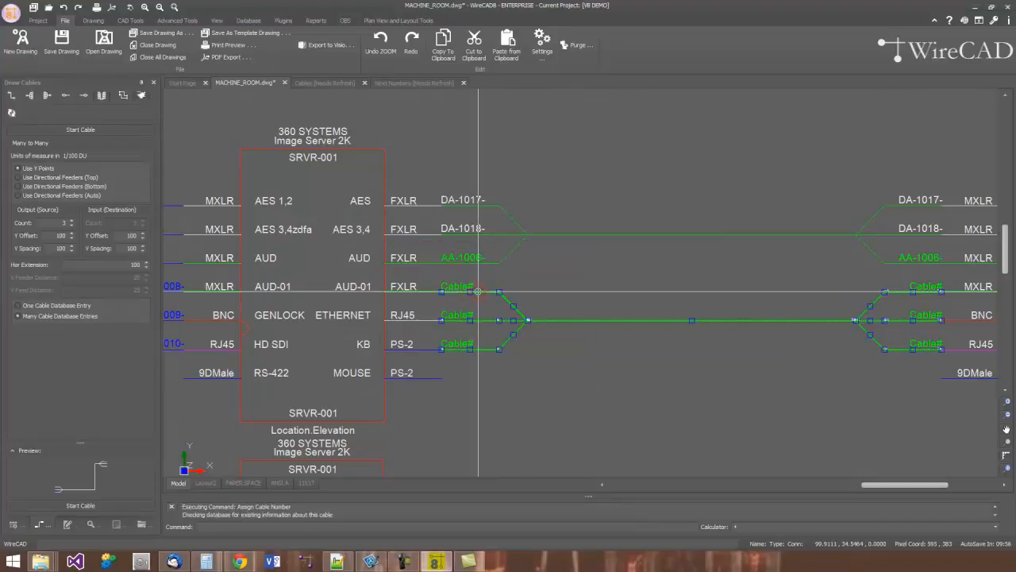
{"action": "left_click", "coordinate": [574, 390]}
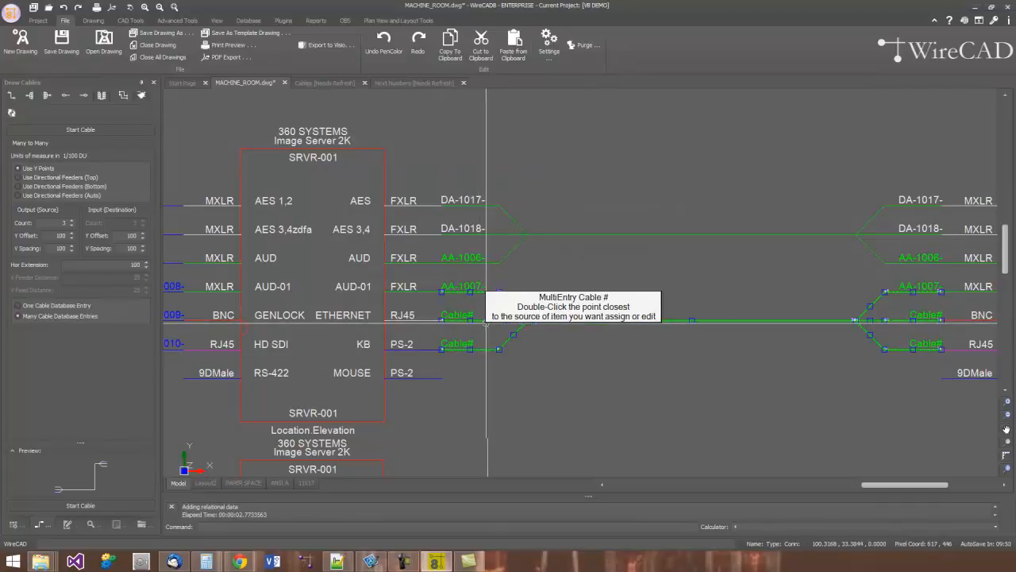
Step: Assign ENET-1001- to the ETHERNET conductor and D-1001- to the KB conductor of the lower many-to-many cable from SRVR-001
{"action": "double_click", "coordinate": [482, 320]}
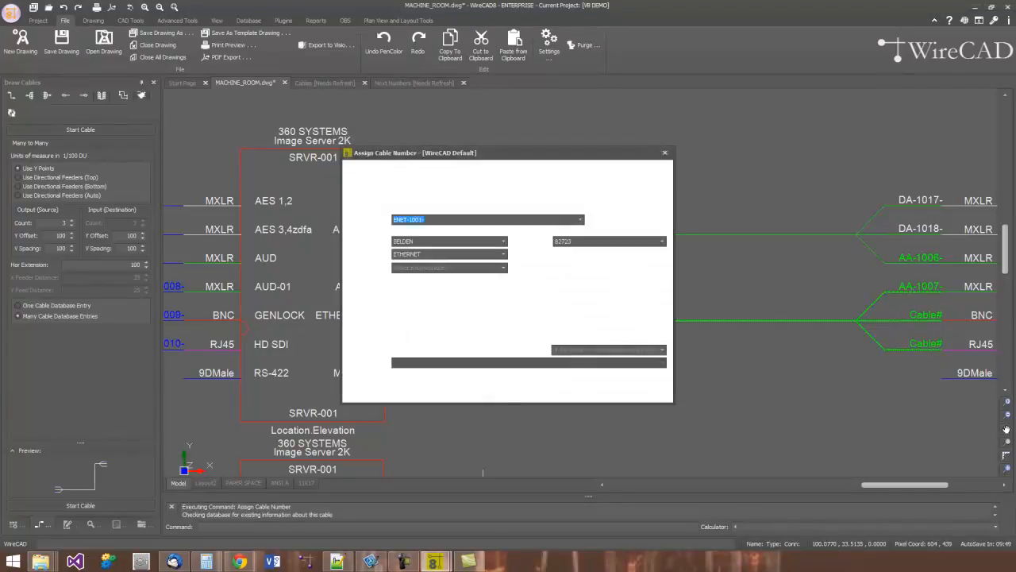
{"action": "left_click", "coordinate": [578, 390]}
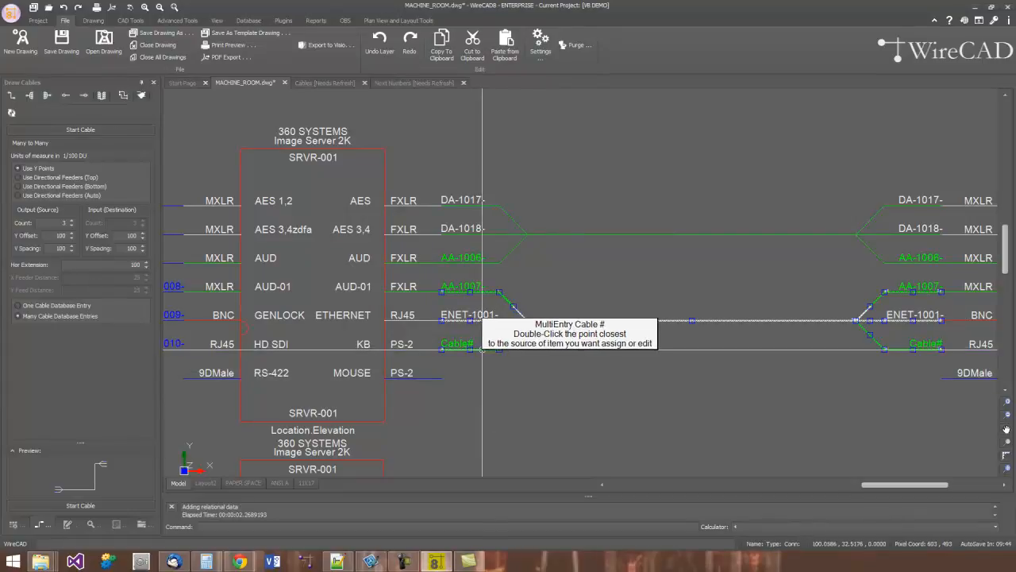
{"action": "double_click", "coordinate": [481, 349]}
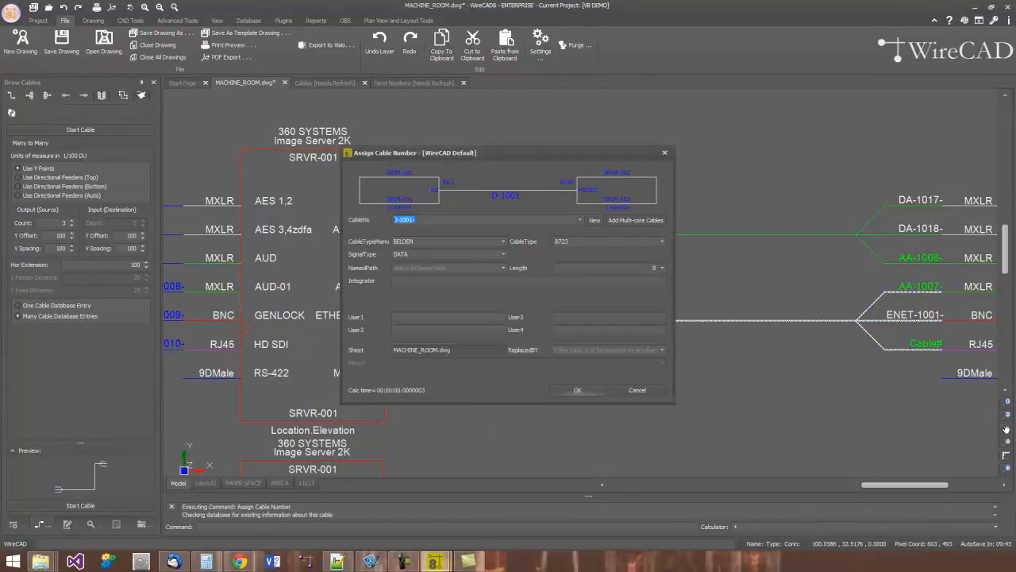
{"action": "left_click", "coordinate": [578, 390]}
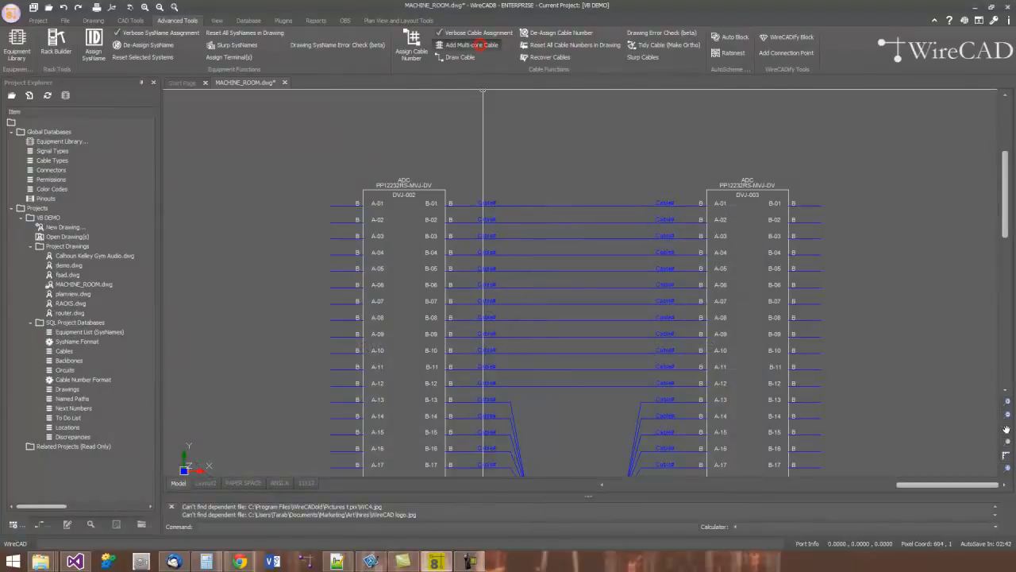
Step: Add a multicore cable with number base V-1001-, manufacturer CLARK, cable type CLARK-712 and signal type SDI
{"action": "left_click", "coordinate": [469, 44]}
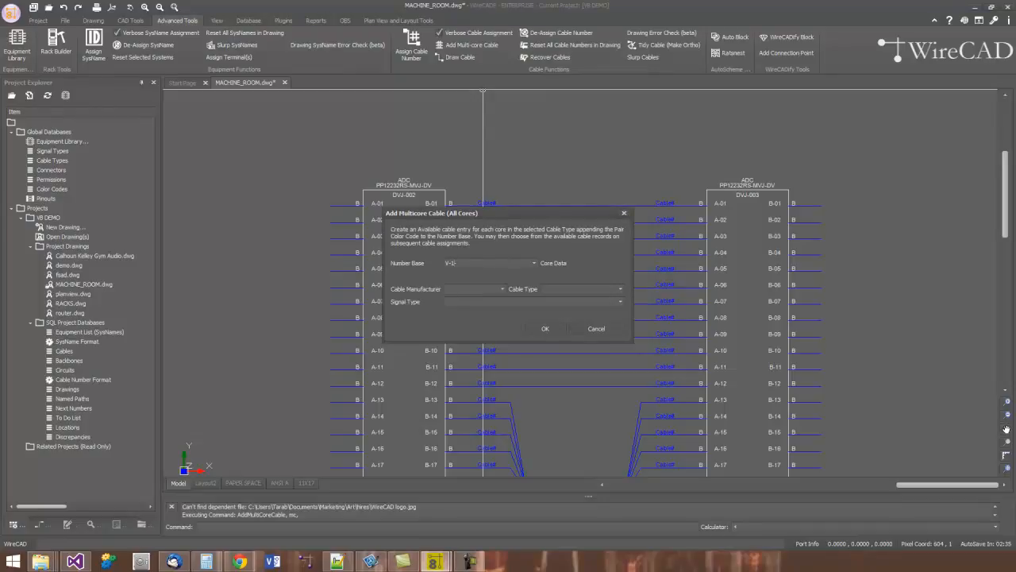
{"action": "type", "text": "V-1001-"}
{"action": "left_click", "coordinate": [501, 289]}
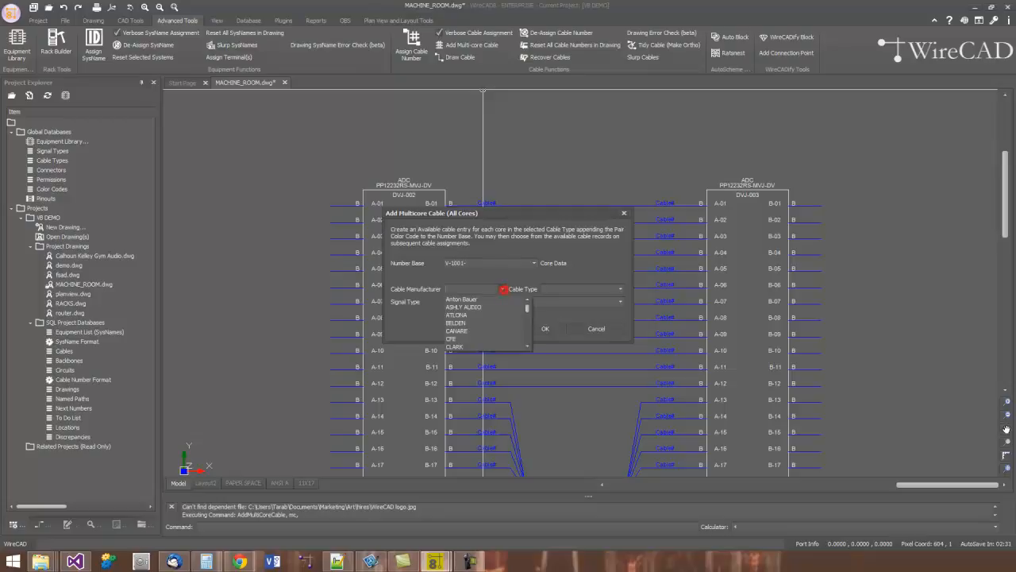
{"action": "left_click", "coordinate": [486, 347]}
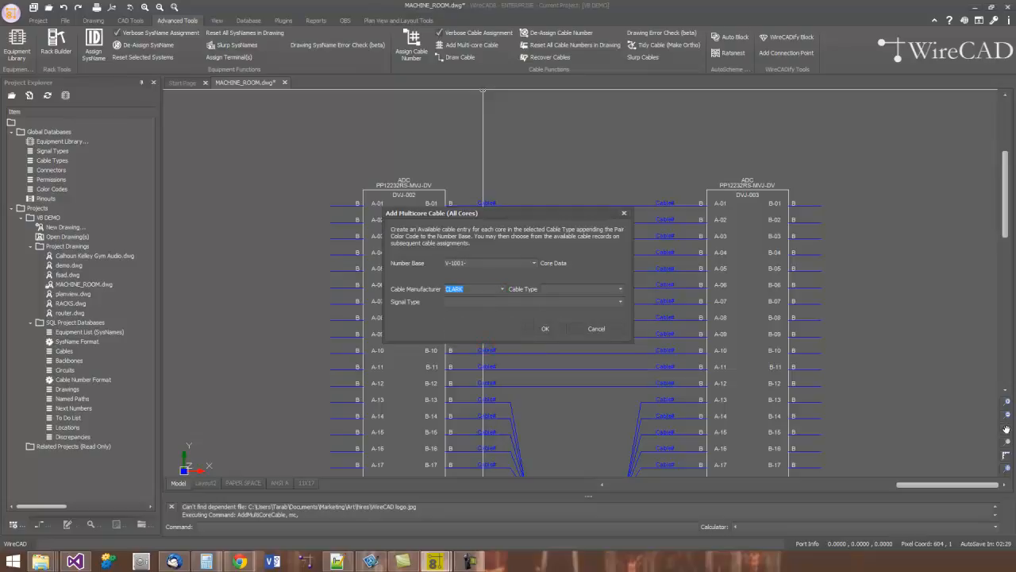
{"action": "left_click", "coordinate": [620, 289]}
{"action": "left_click", "coordinate": [582, 299]}
{"action": "left_click", "coordinate": [618, 302]}
{"action": "type", "text": "s"}
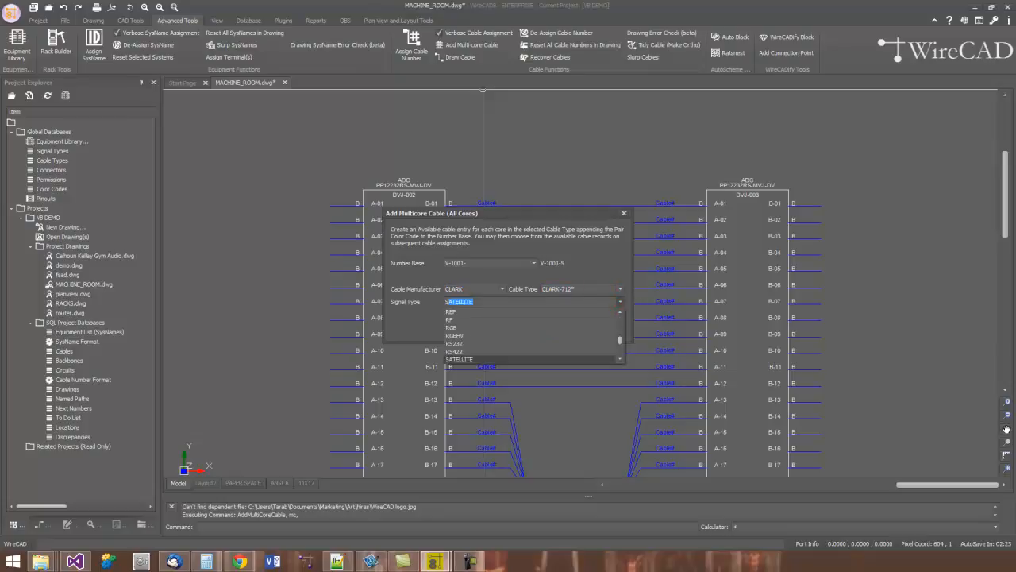
{"action": "type", "text": "esdi"}
{"action": "key", "text": "Return"}
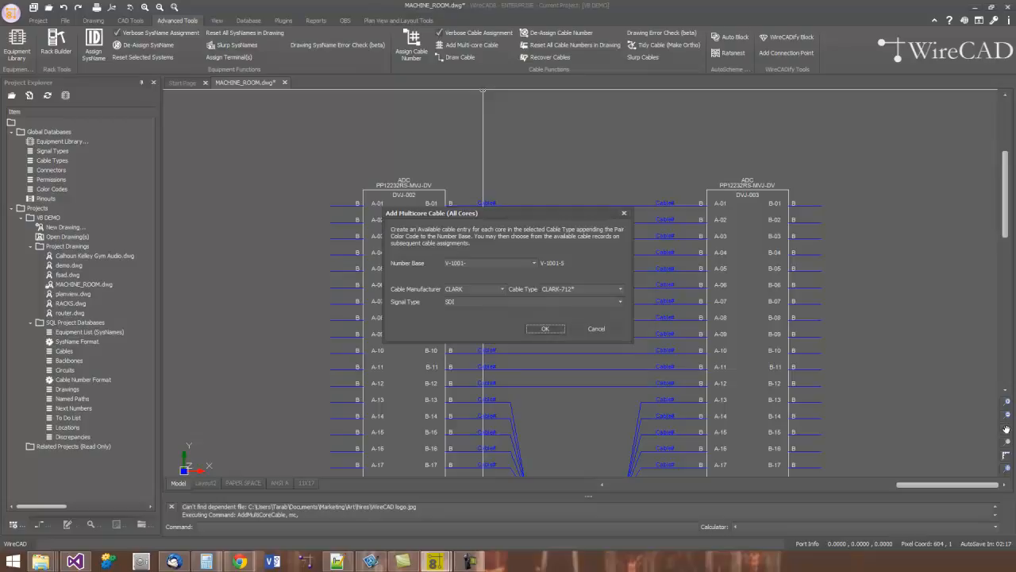
{"action": "left_click", "coordinate": [546, 328]}
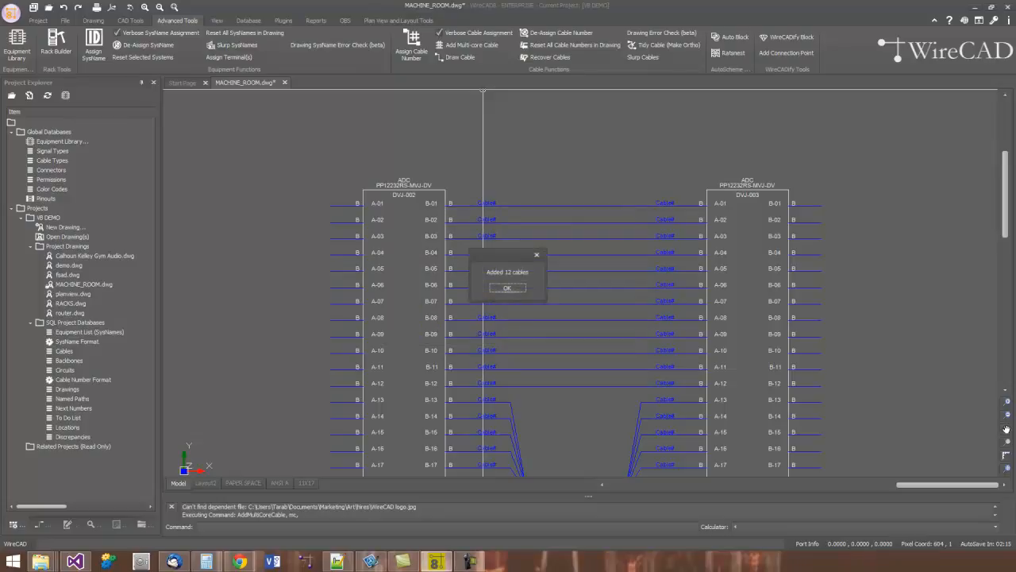
{"action": "left_click", "coordinate": [506, 287]}
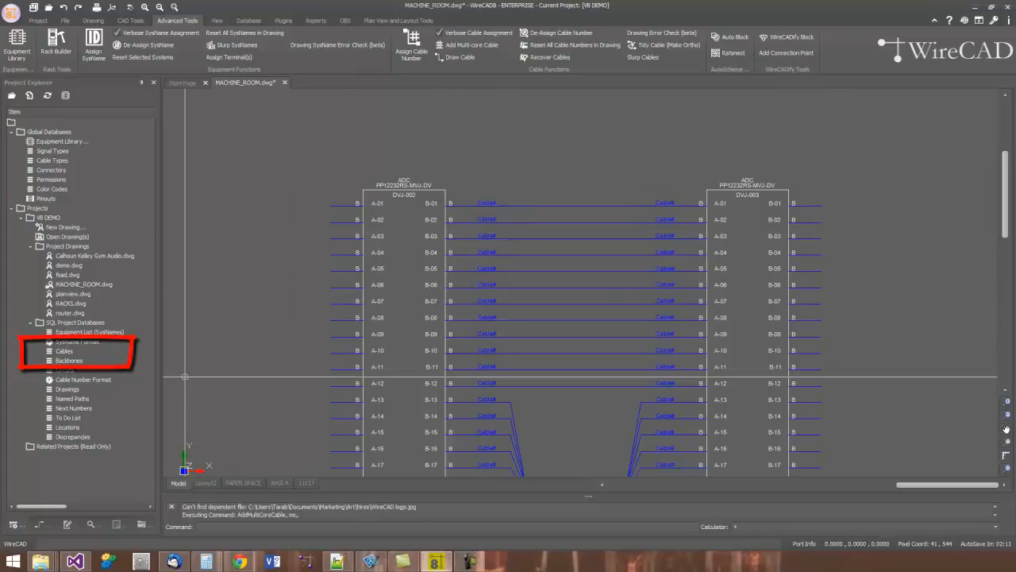
Step: Examine the V-1001 core entries in the project's Cables database, including their Available and MultiCore columns
{"action": "double_click", "coordinate": [63, 350]}
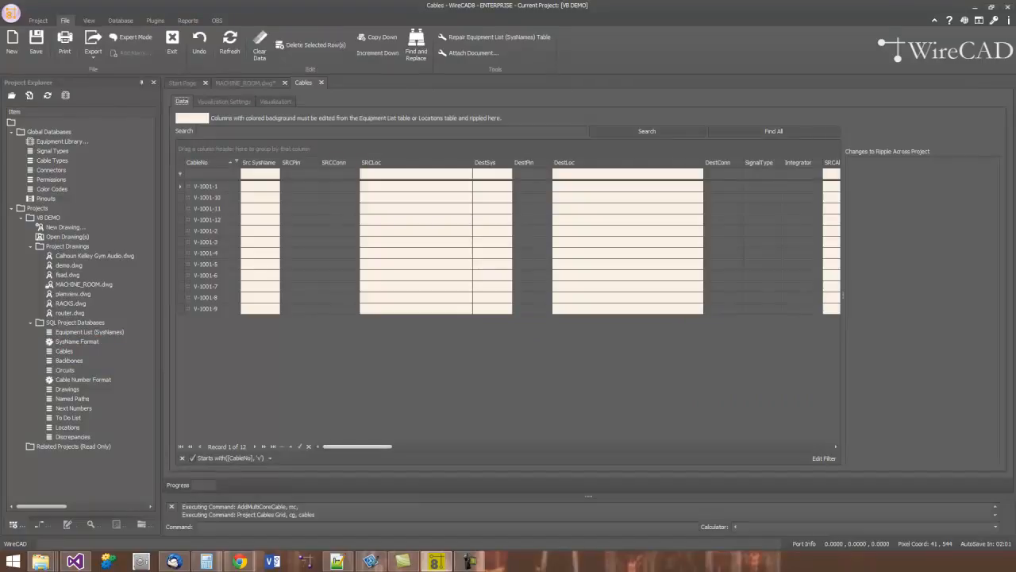
{"action": "left_click_drag", "start_coordinate": [347, 446], "coordinate": [409, 447]}
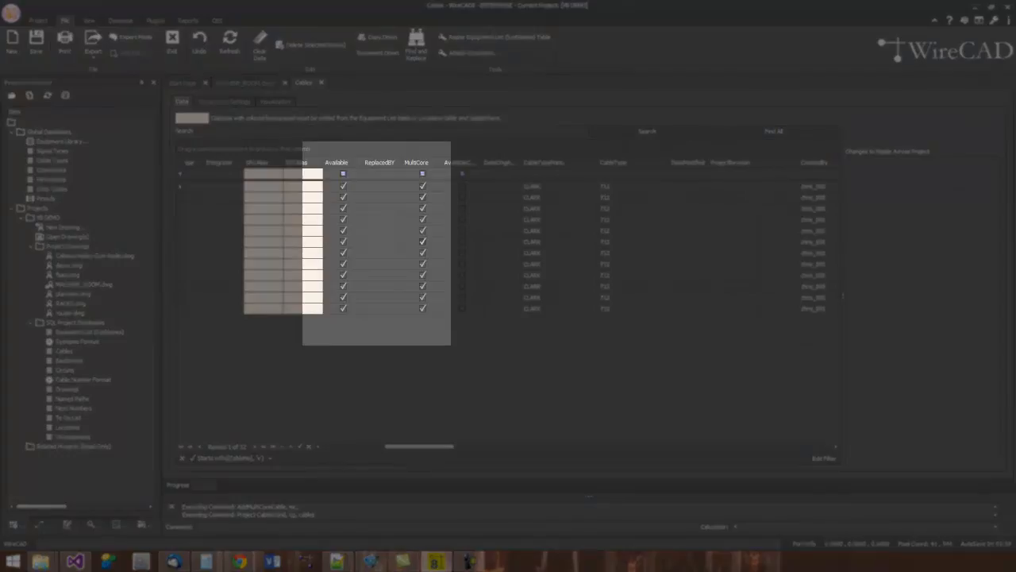
{"action": "left_click_drag", "start_coordinate": [409, 447], "coordinate": [347, 446]}
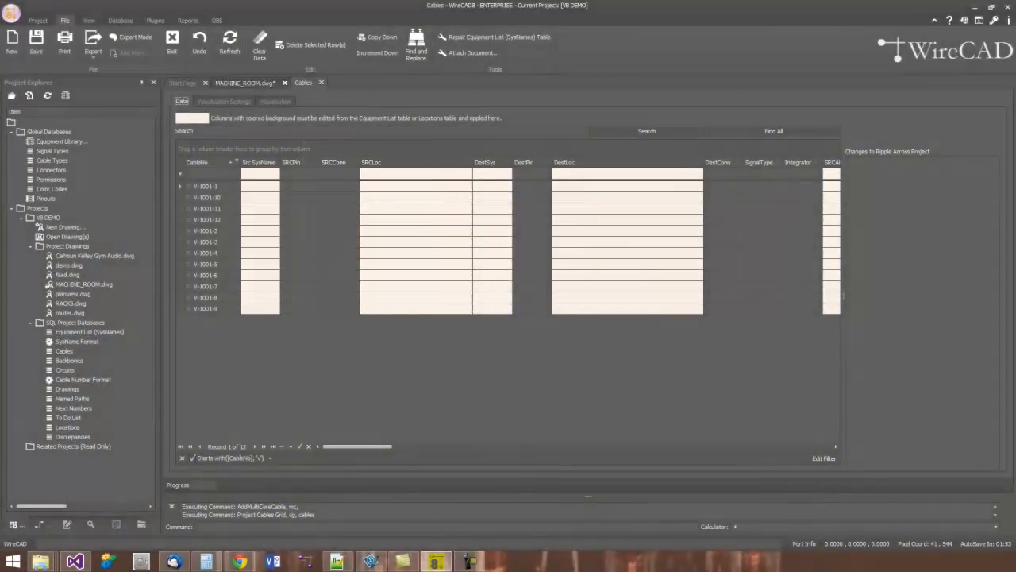
Step: In the MACHINE_ROOM drawing, assign available core V-1001-1 to the cable from DVJ-002 B-01 to DVJ-003 A-01
{"action": "left_click", "coordinate": [255, 82]}
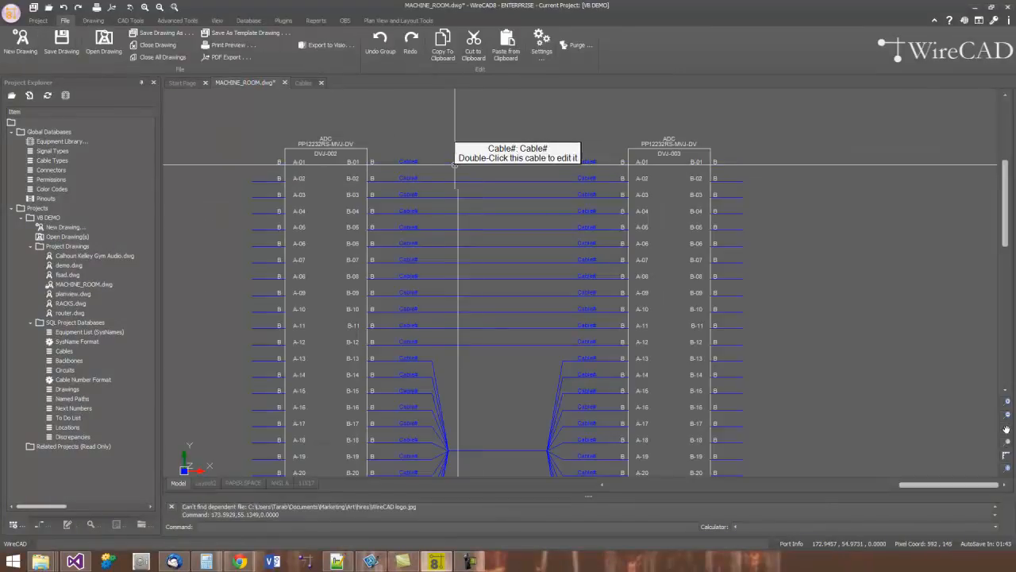
{"action": "double_click", "coordinate": [455, 164]}
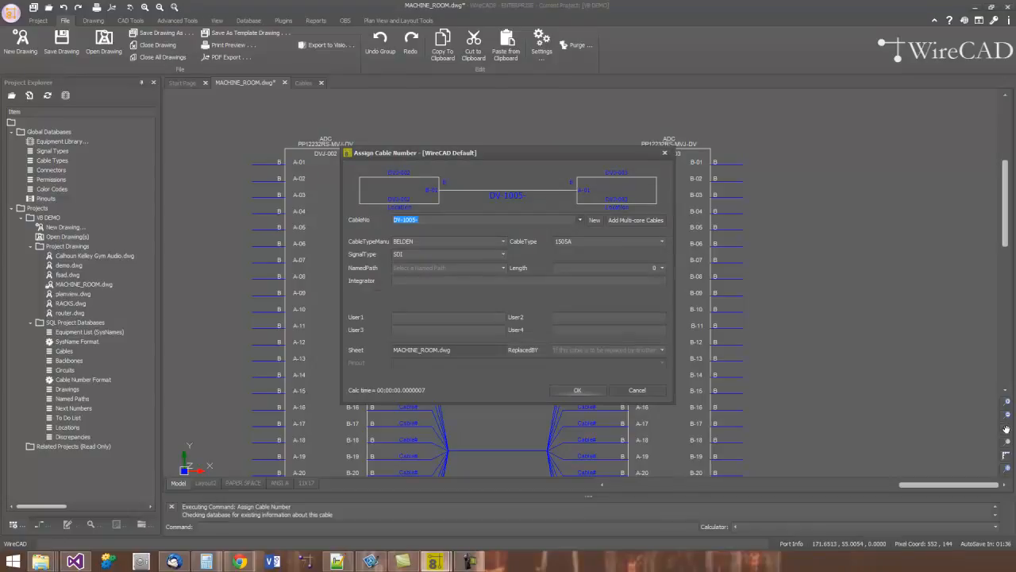
{"action": "left_click", "coordinate": [580, 220]}
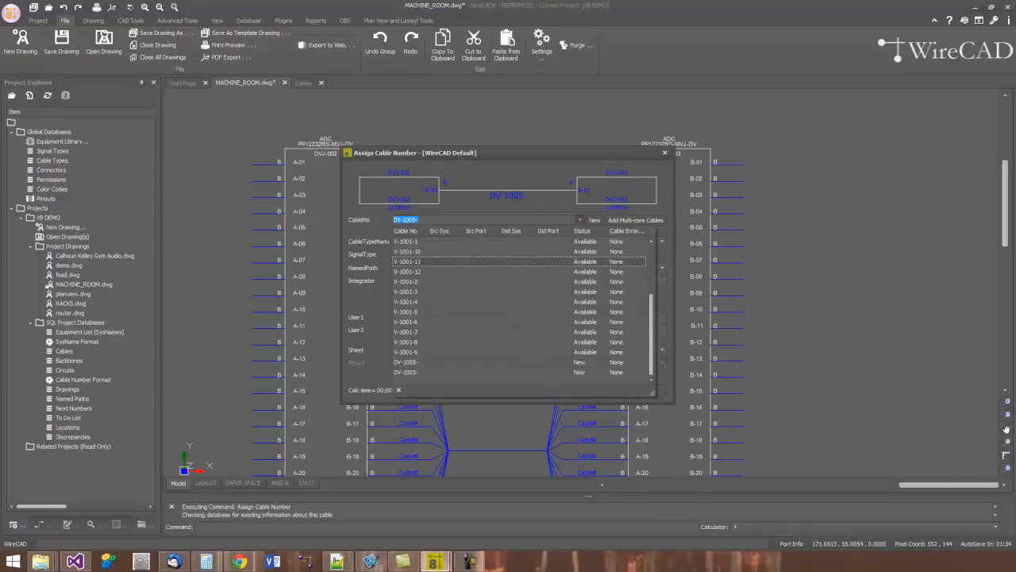
{"action": "left_click", "coordinate": [437, 240]}
{"action": "left_click", "coordinate": [590, 391]}
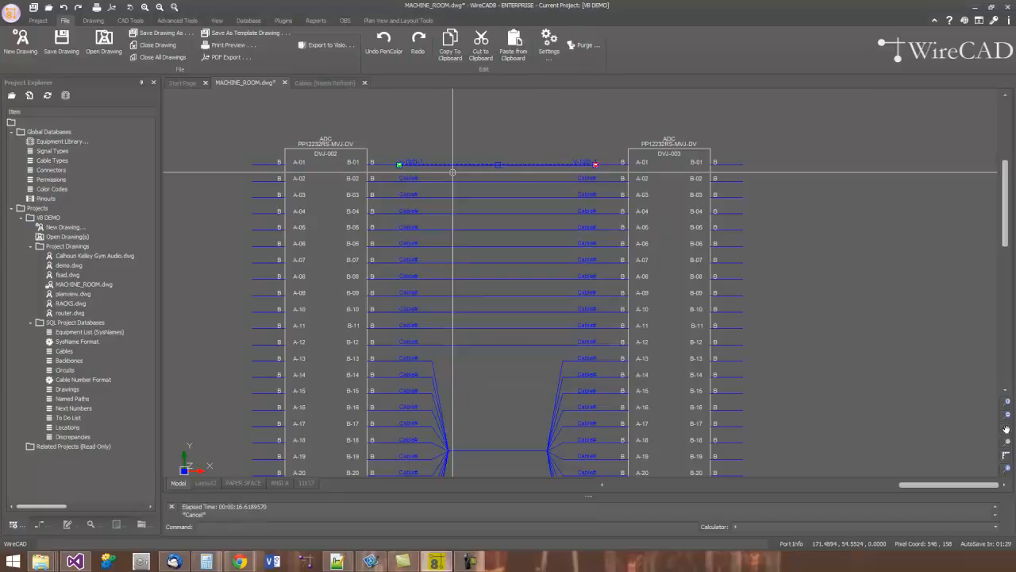
{"action": "key", "text": "Escape"}
Step: Assign cores V-1001-2 through V-1001-5 together to the four cables from DVJ-002 B-02 through B-05, starting with V-1001-2
{"action": "scroll", "coordinate": [452, 171], "scroll_direction": "up", "scroll_amount": 3}
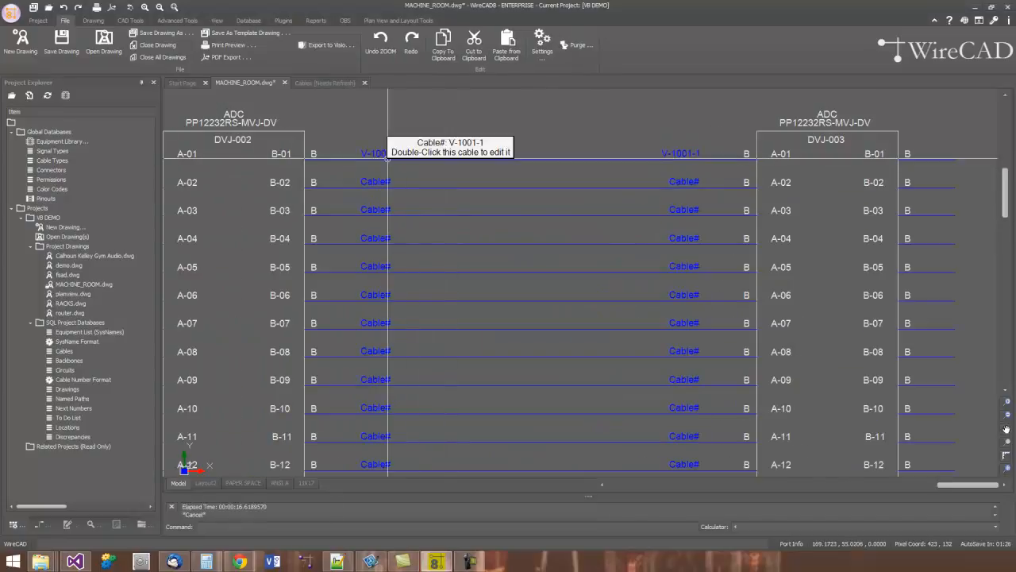
{"action": "left_click", "coordinate": [483, 181]}
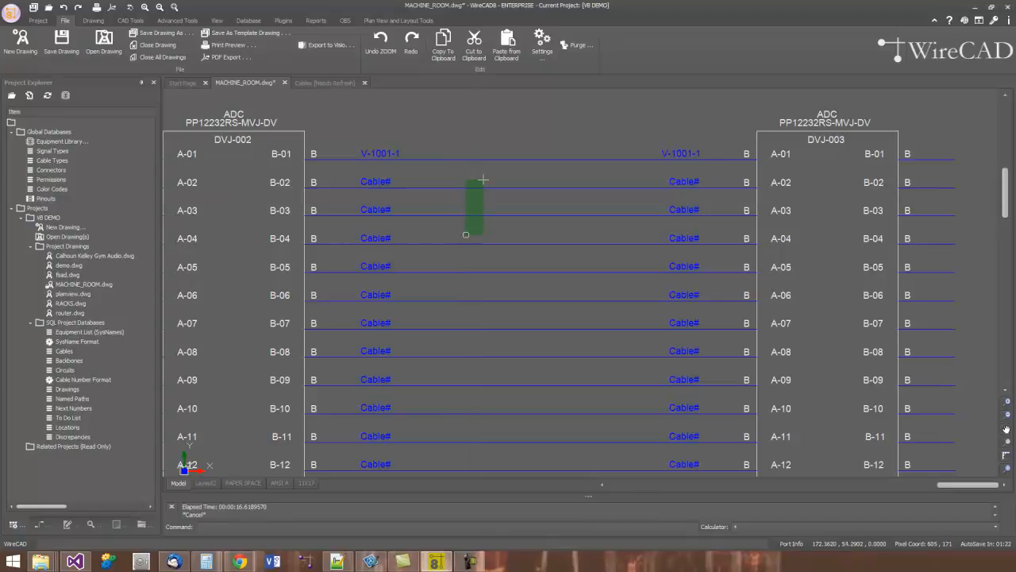
{"action": "left_click", "coordinate": [455, 286]}
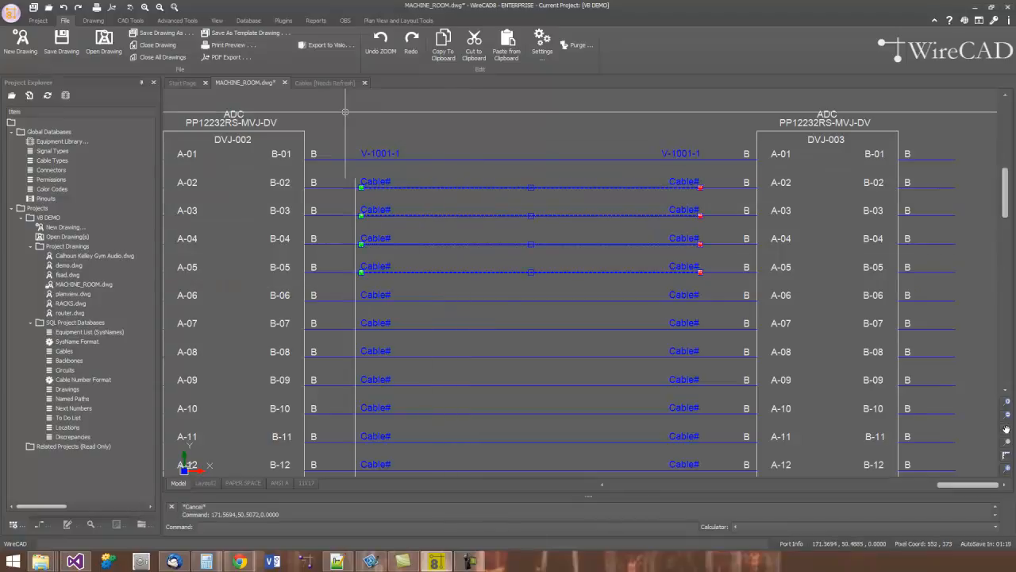
{"action": "left_click", "coordinate": [177, 21]}
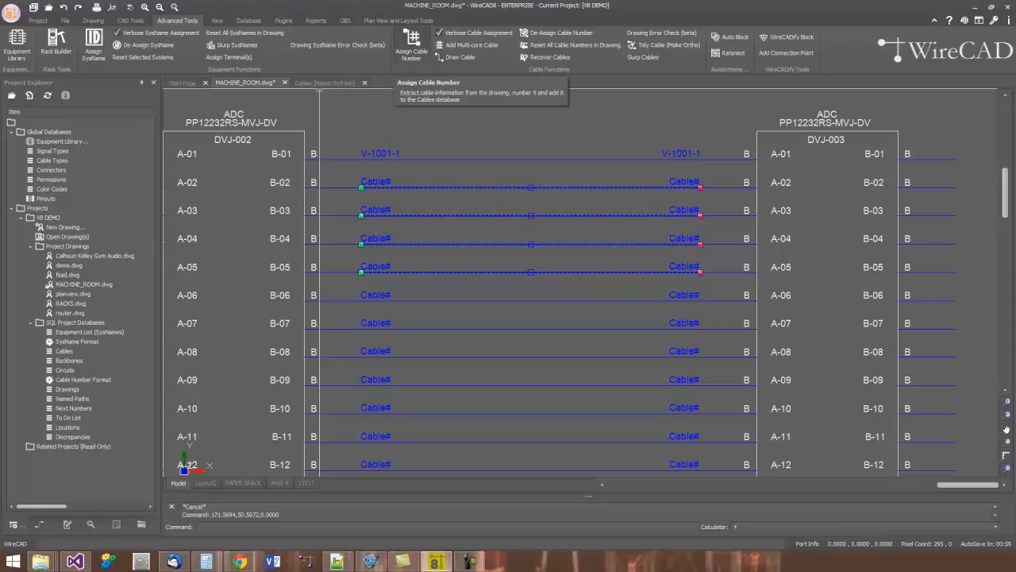
{"action": "left_click", "coordinate": [411, 46]}
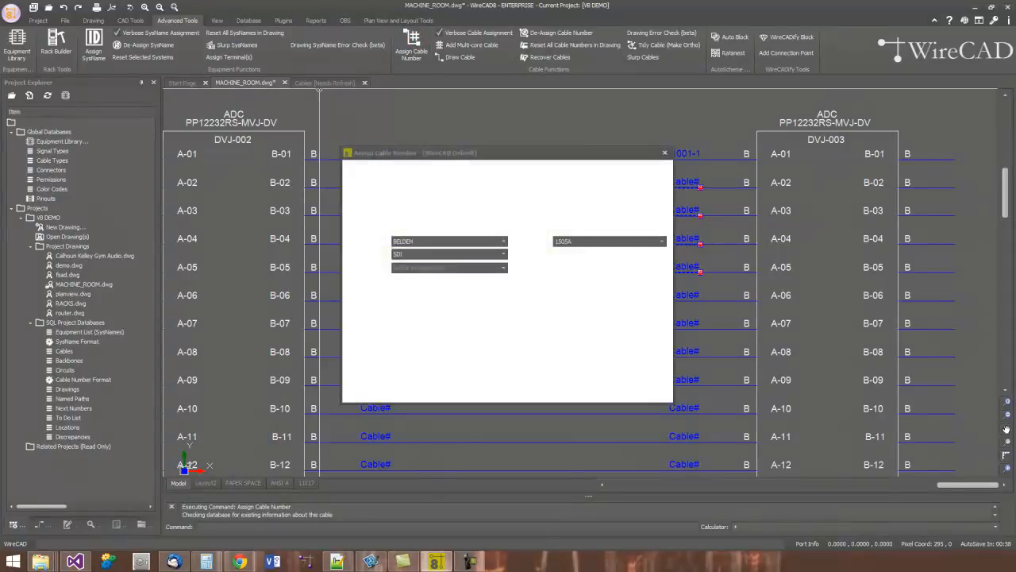
{"action": "left_click", "coordinate": [580, 220]}
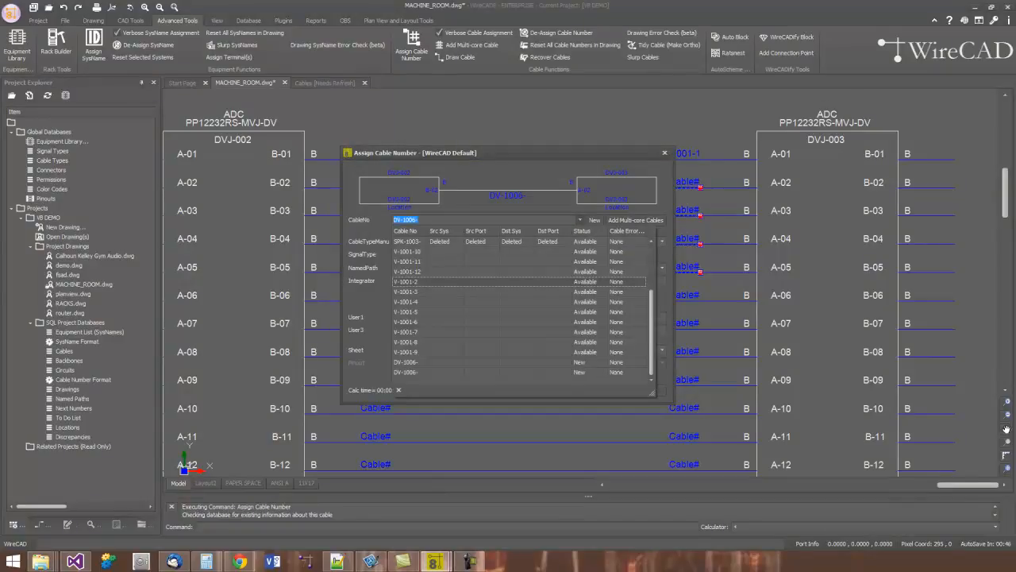
{"action": "left_click", "coordinate": [425, 282]}
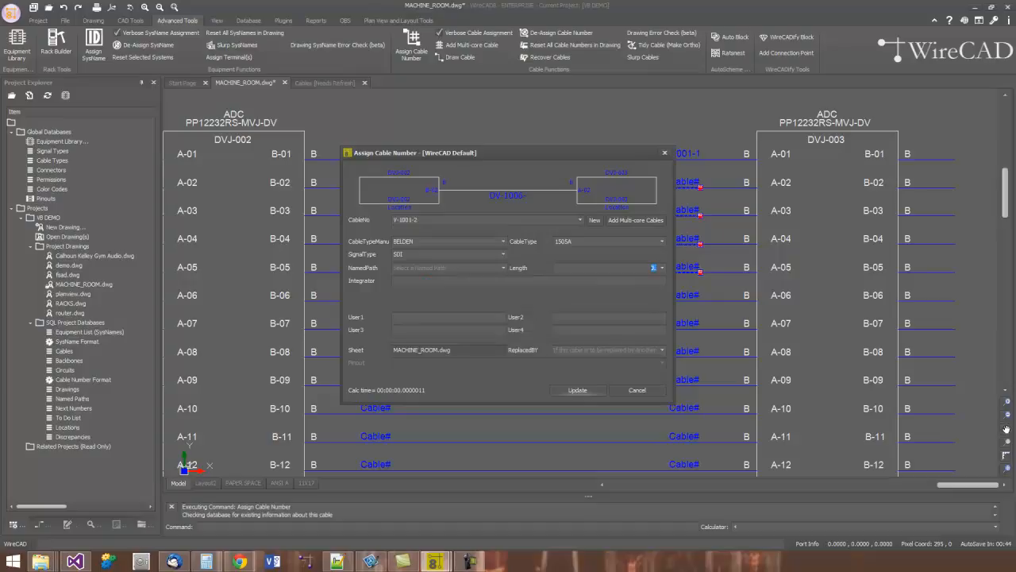
{"action": "left_click", "coordinate": [577, 390]}
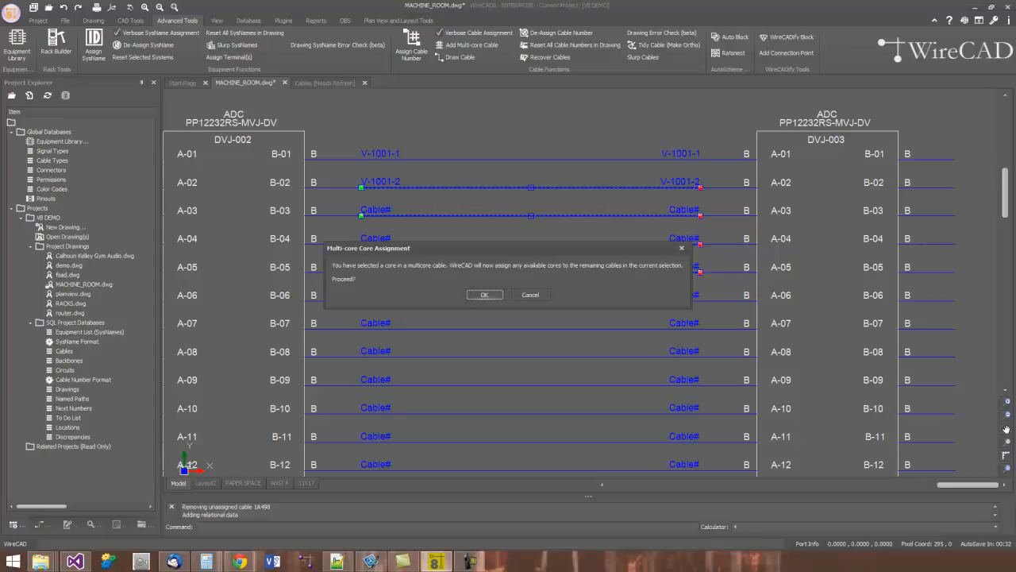
{"action": "left_click", "coordinate": [484, 294]}
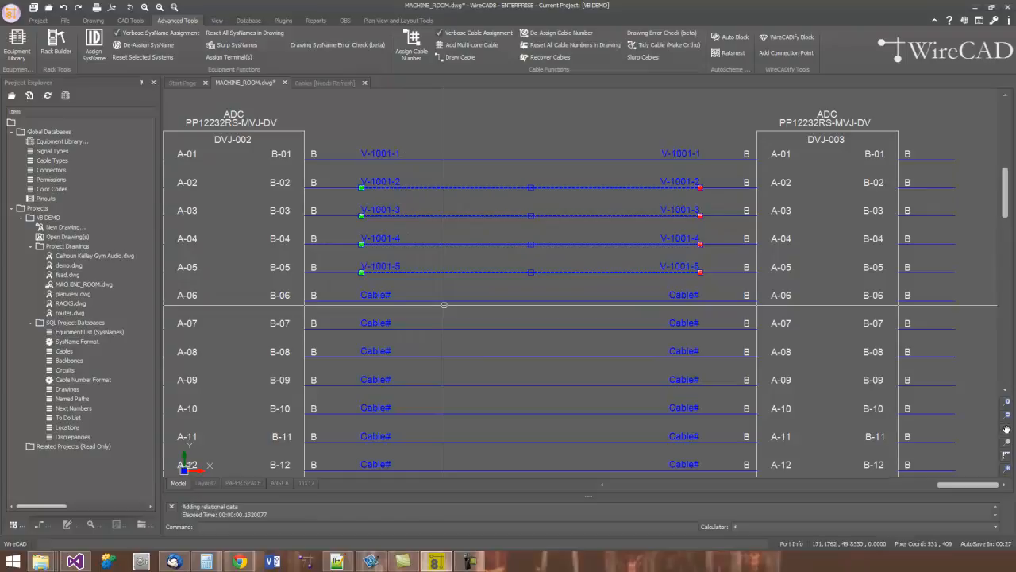
Step: Assign cores V-1001-6 through V-1001-12 together to the seven cables from DVJ-002 B-06 through B-12, starting with V-1001-6
{"action": "middle_click_drag", "start_coordinate": [444, 304], "coordinate": [424, 205]}
{"action": "key", "text": "Escape"}
{"action": "left_click_drag", "start_coordinate": [451, 191], "coordinate": [414, 390]}
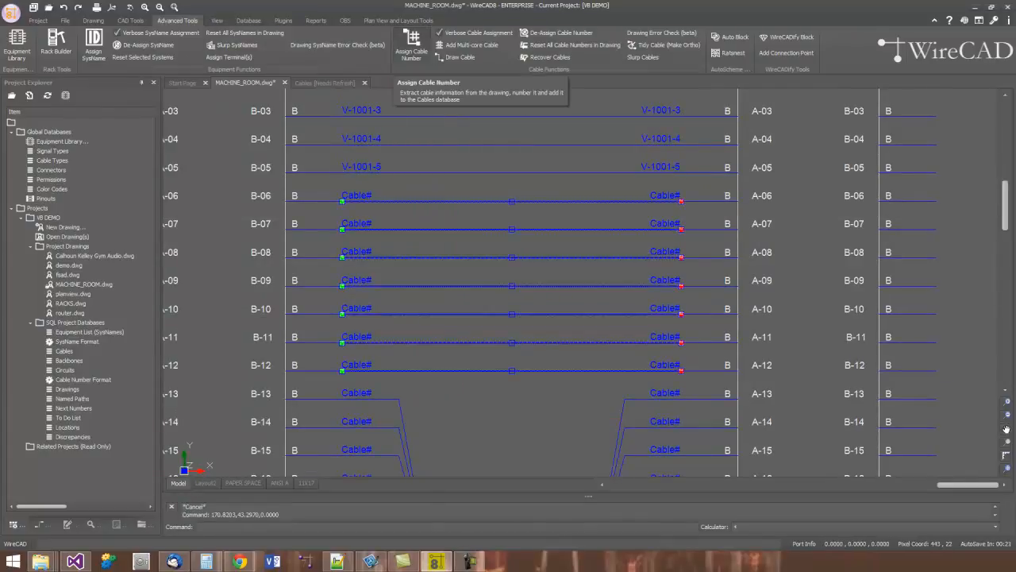
{"action": "left_click", "coordinate": [412, 40]}
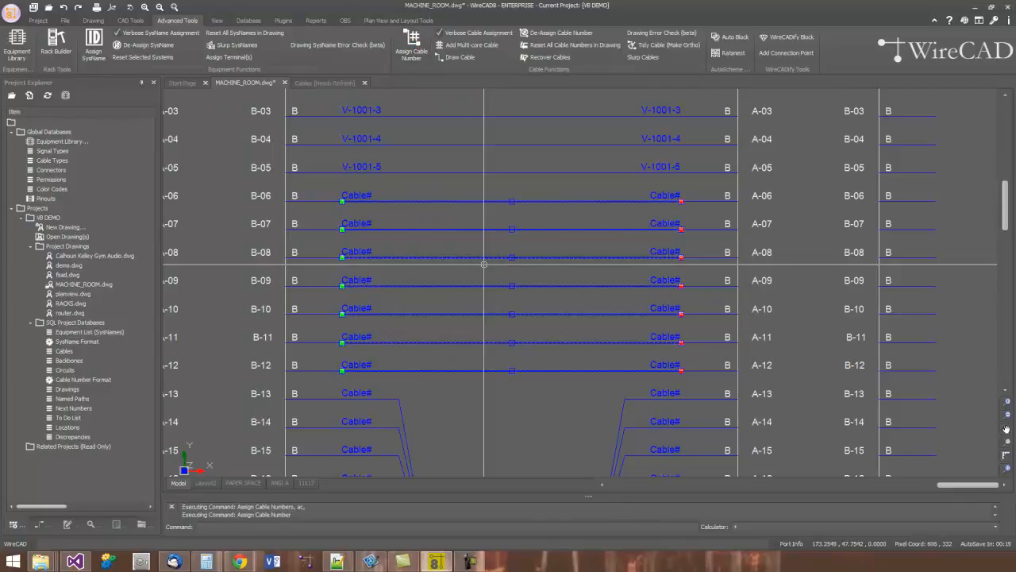
{"action": "left_click", "coordinate": [580, 220]}
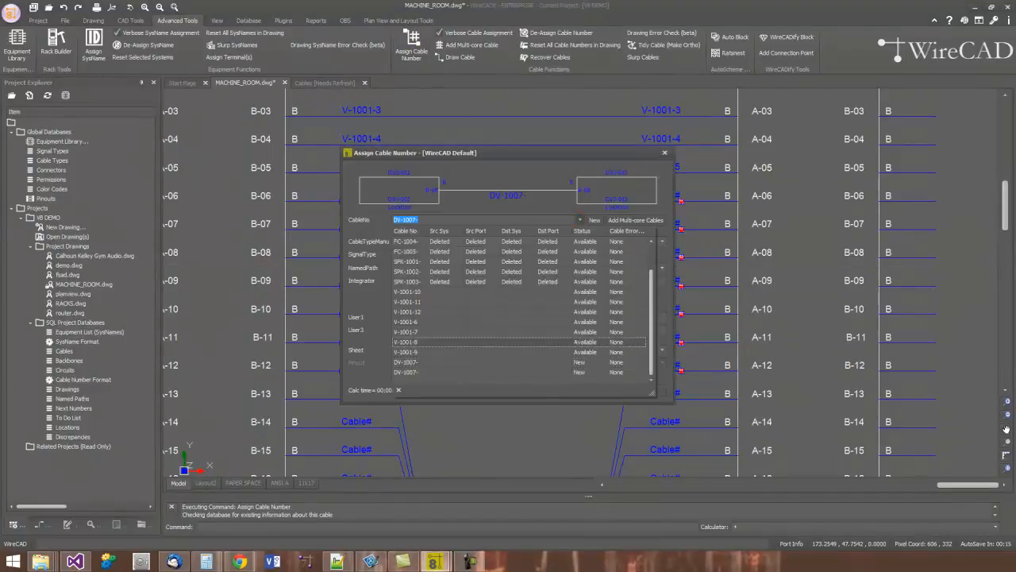
{"action": "key", "text": "Return"}
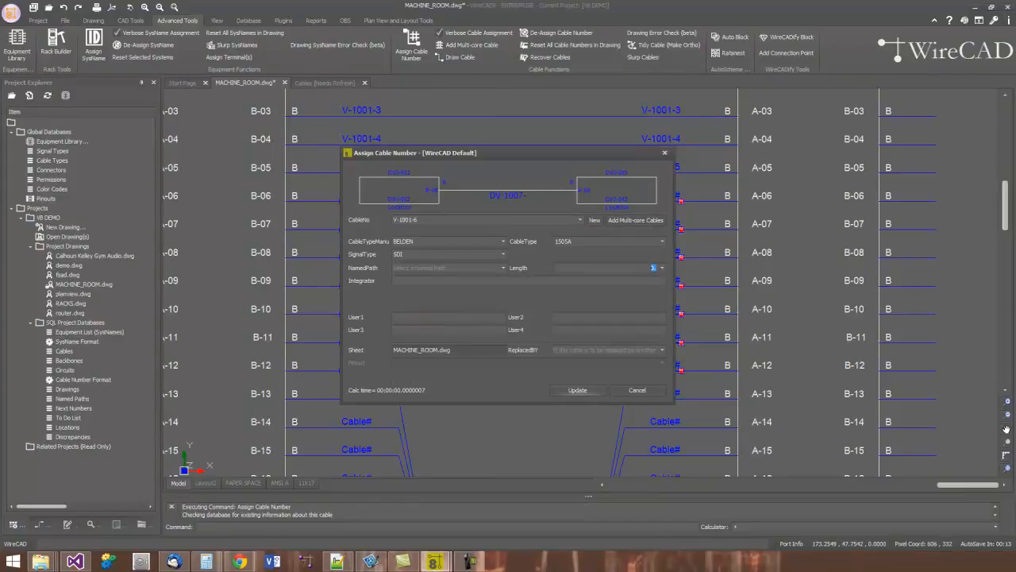
{"action": "left_click", "coordinate": [577, 390]}
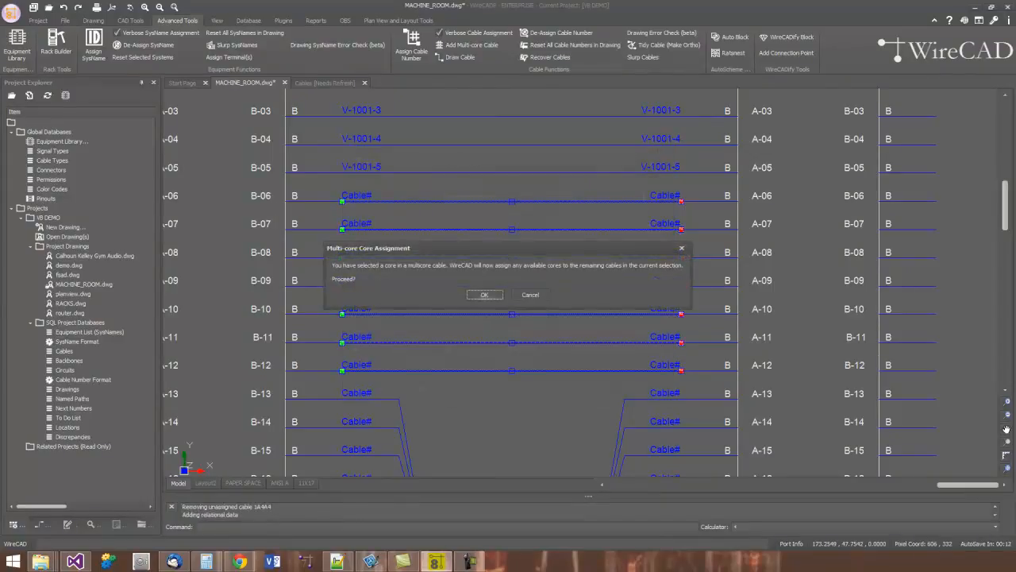
{"action": "left_click", "coordinate": [483, 294]}
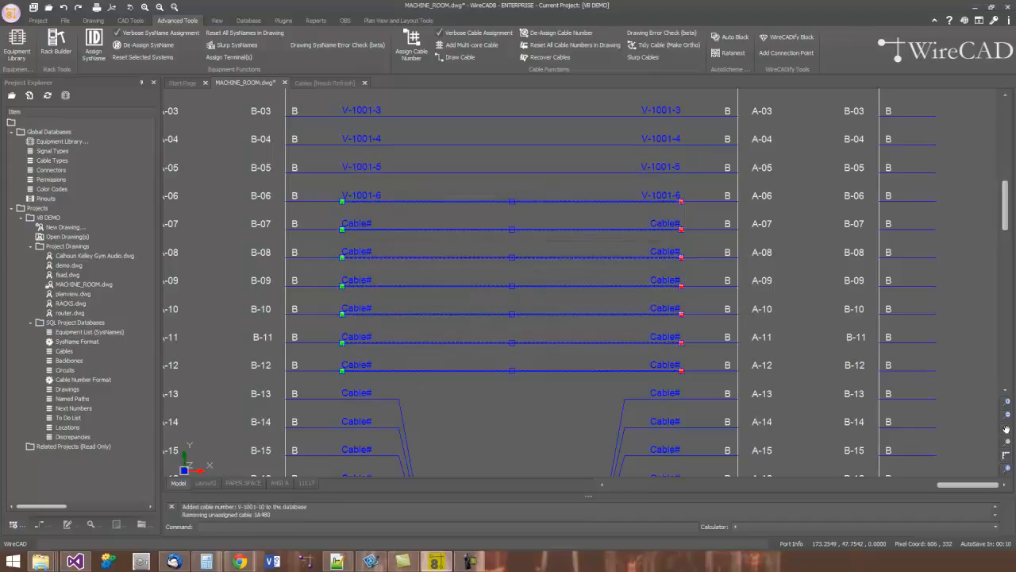
{"action": "key", "text": "Escape"}
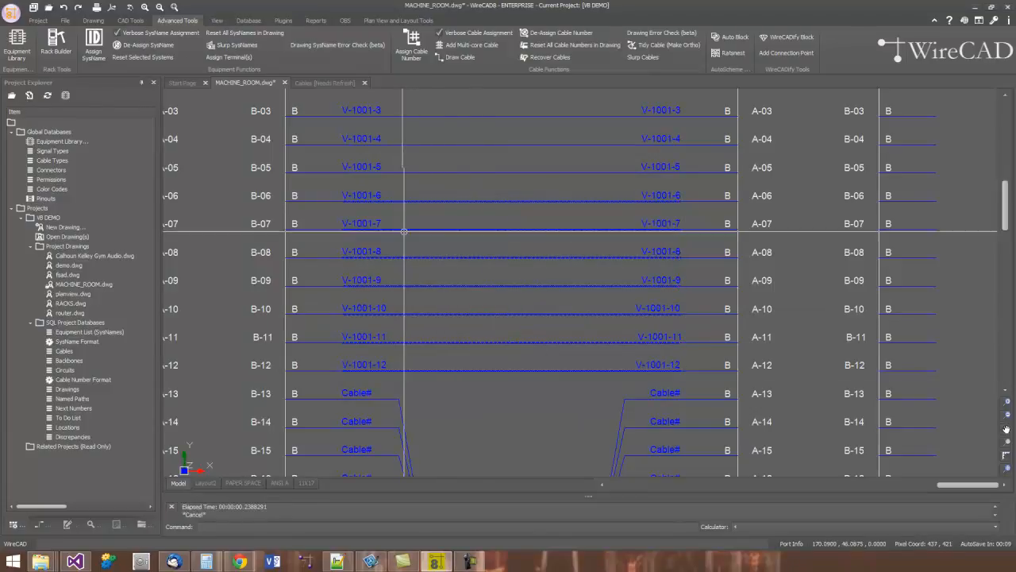
{"action": "middle_click_drag", "start_coordinate": [478, 313], "coordinate": [482, 275]}
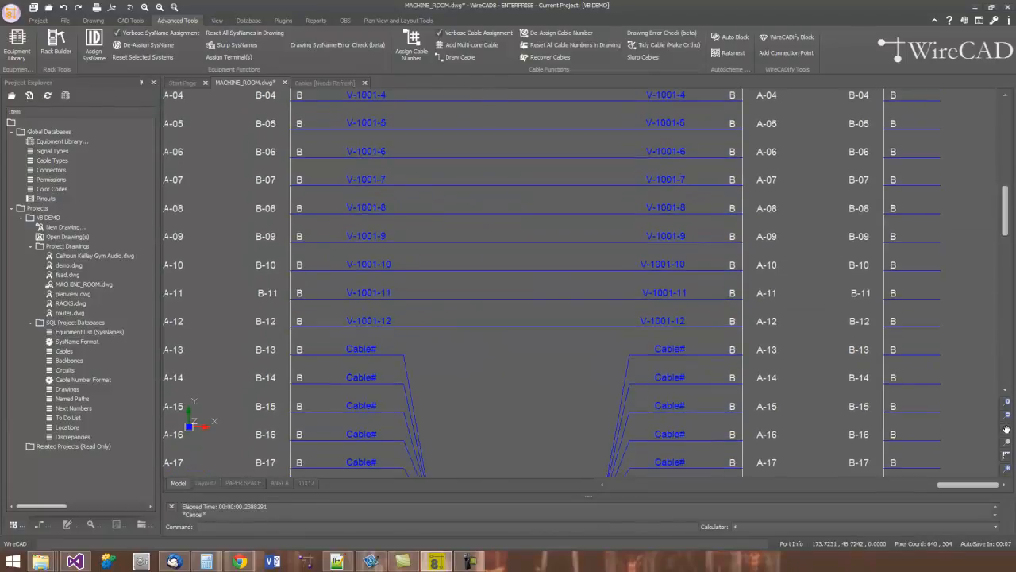
Step: Start a new multicore cable with number base V-1002-, manufacturer CLARK and cable type CLARK-712*
{"action": "scroll", "coordinate": [494, 277], "scroll_direction": "down", "scroll_amount": 3}
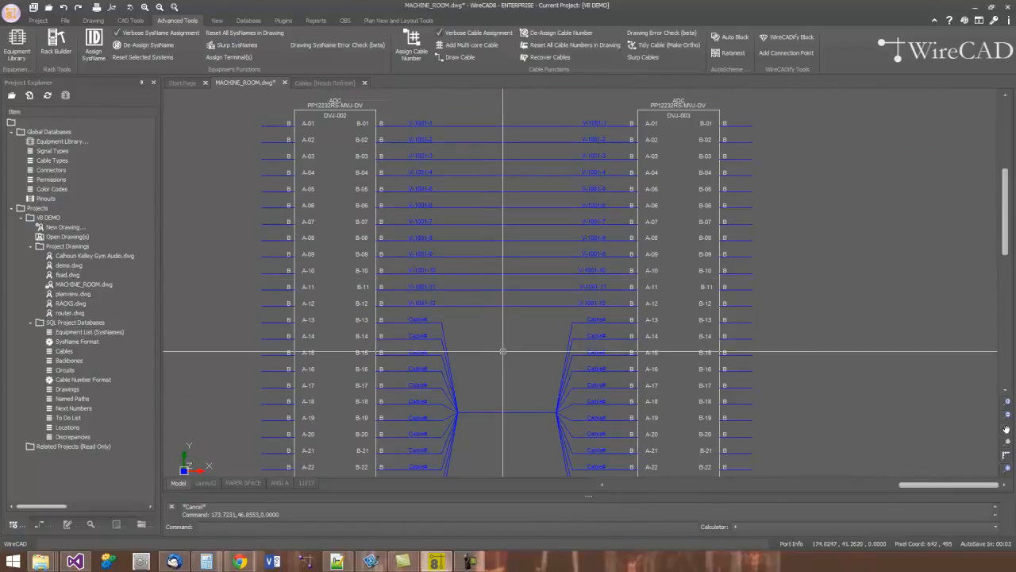
{"action": "left_click", "coordinate": [472, 44]}
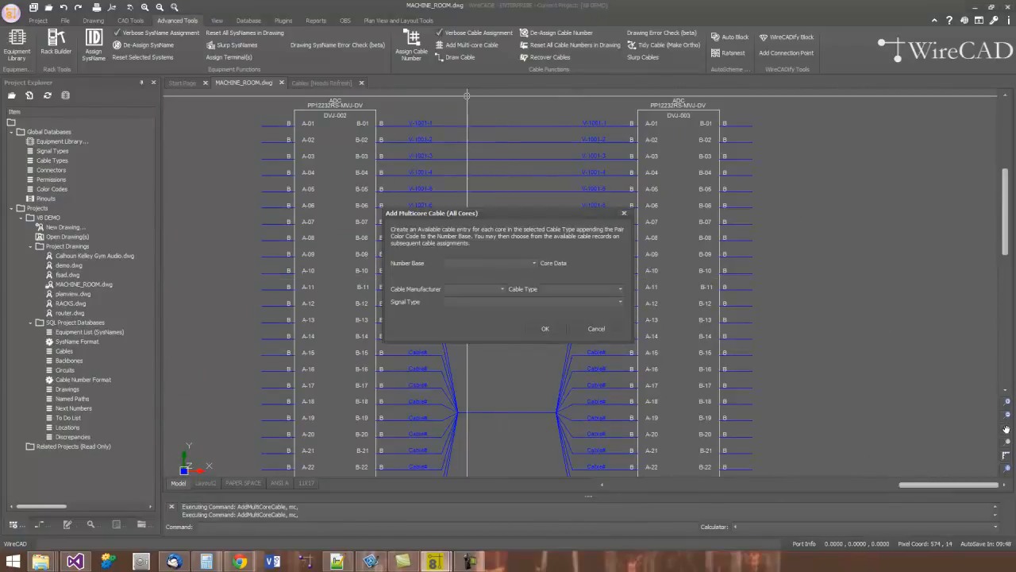
{"action": "type", "text": "1002-"}
{"action": "left_click", "coordinate": [502, 289]}
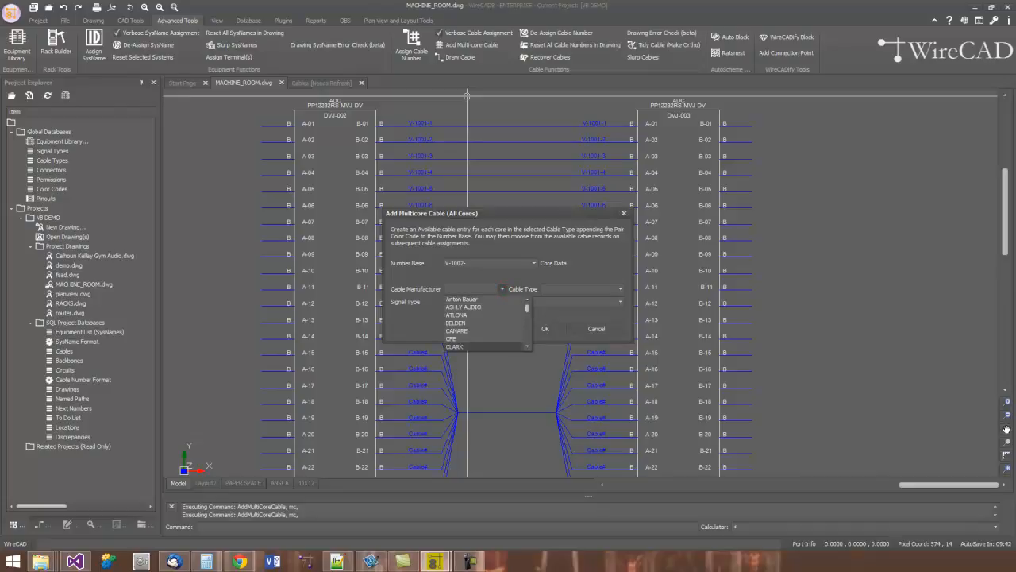
{"action": "left_click", "coordinate": [477, 347]}
{"action": "left_click", "coordinate": [620, 289]}
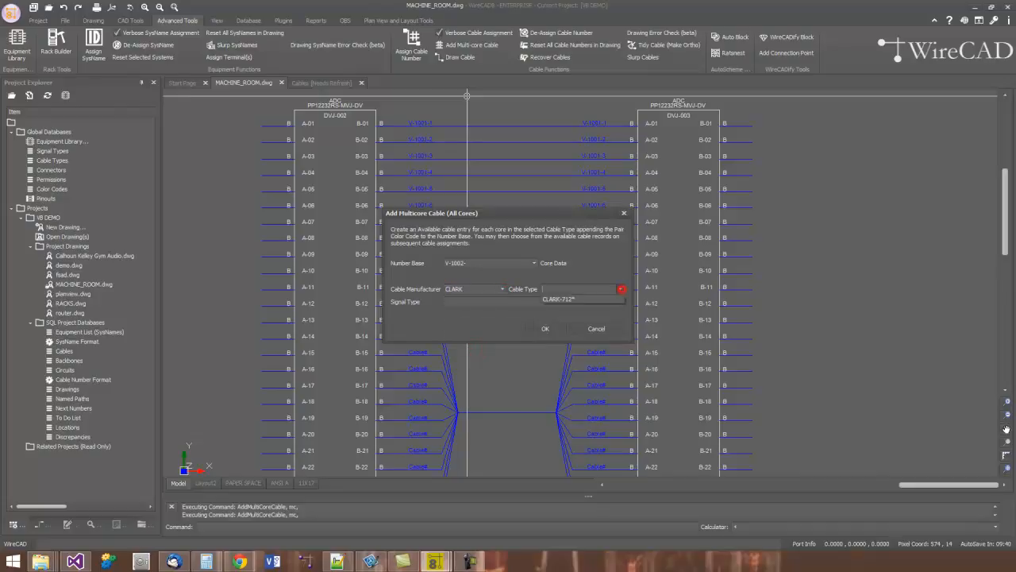
{"action": "left_click", "coordinate": [601, 299]}
Step: Set the multicore cable's signal type to SDI and create its available core entries
{"action": "left_click", "coordinate": [620, 302]}
{"action": "type", "text": "s"}
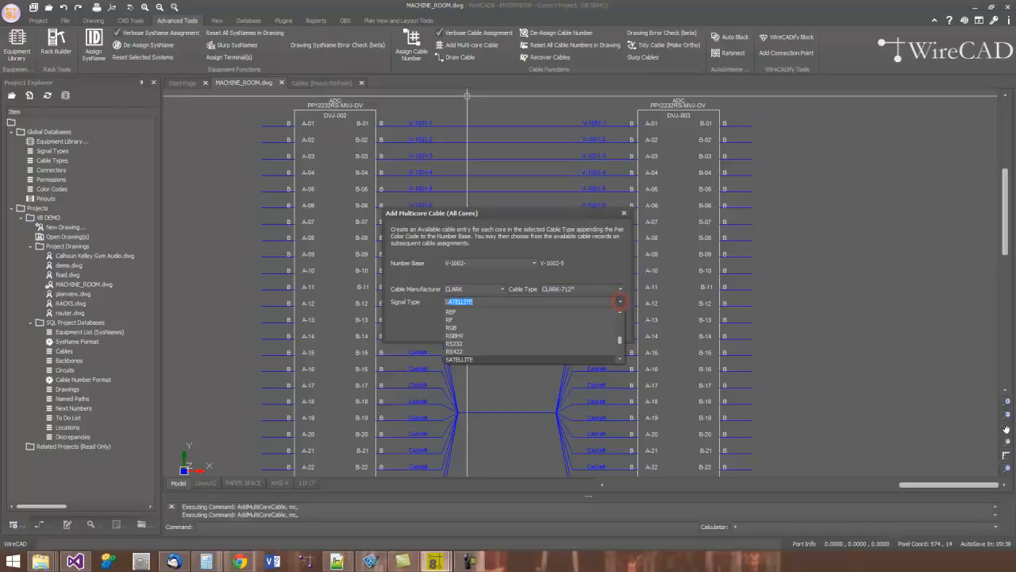
{"action": "type", "text": "di"}
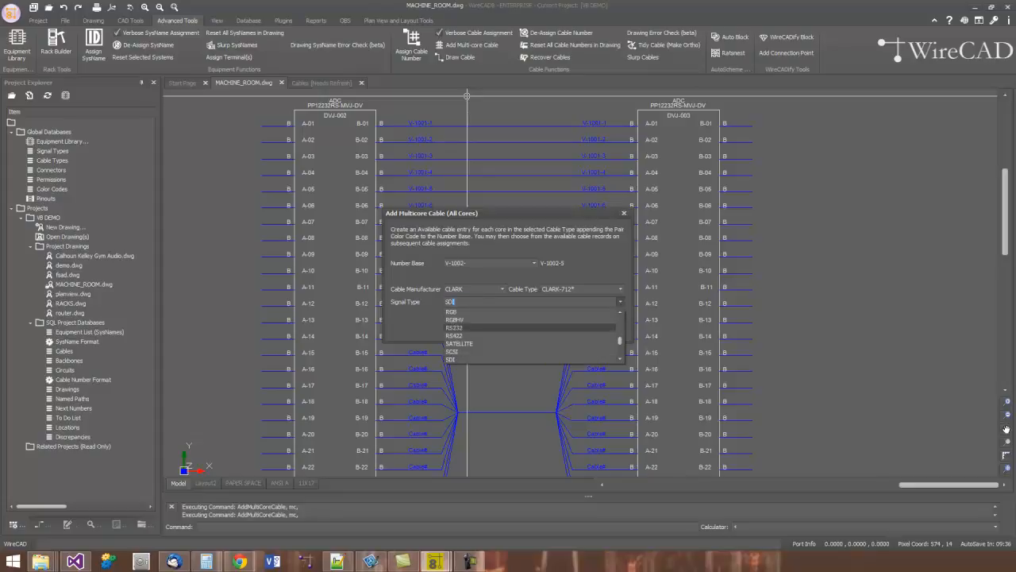
{"action": "left_click", "coordinate": [548, 360]}
{"action": "left_click", "coordinate": [550, 331]}
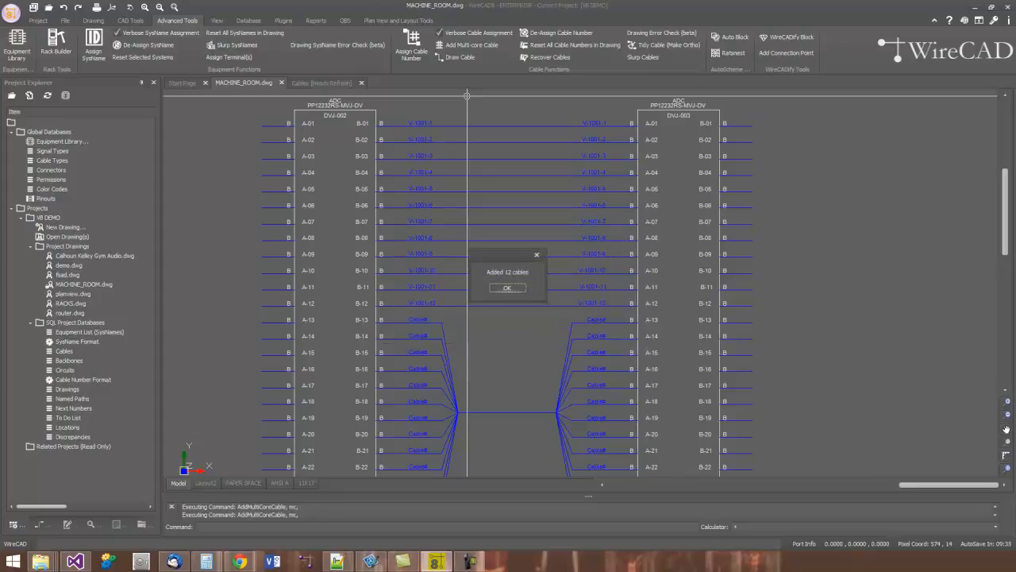
{"action": "left_click", "coordinate": [508, 287]}
Step: Enable the user setting "When I Double-click a Many-to-Many Cable Assign All of Them" and save the settings
{"action": "middle_click_drag", "start_coordinate": [422, 383], "coordinate": [456, 253]}
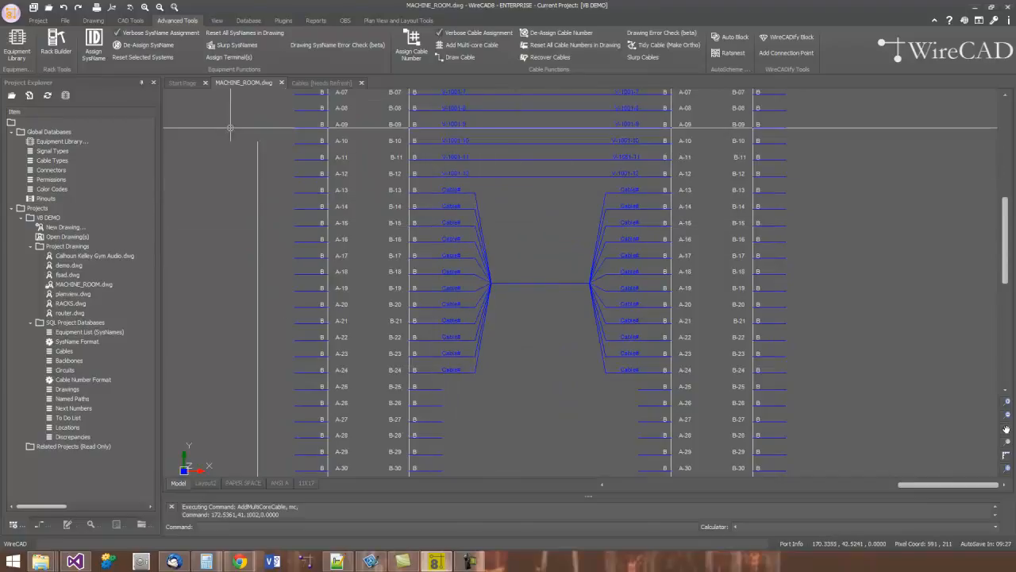
{"action": "left_click", "coordinate": [11, 13]}
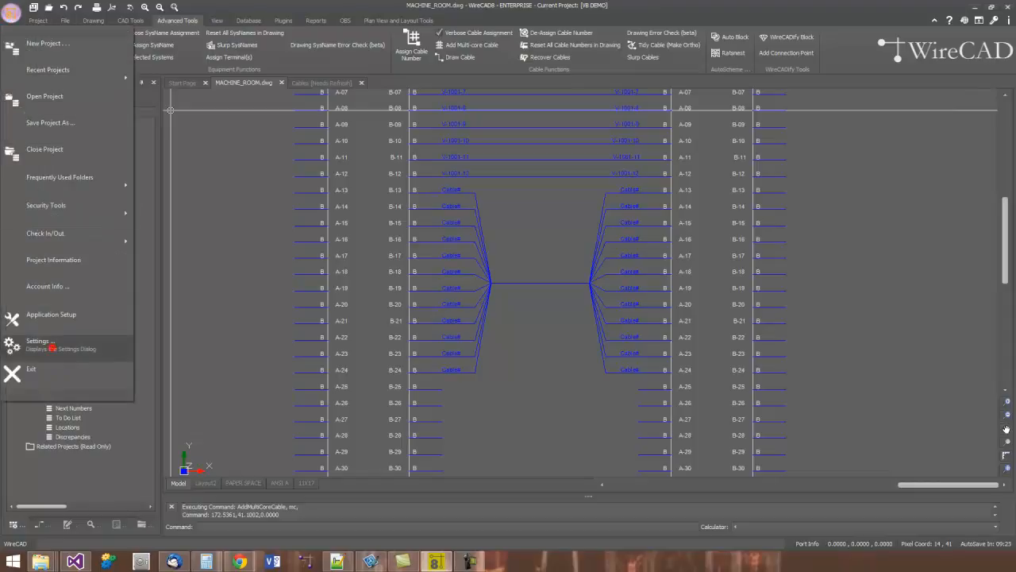
{"action": "left_click", "coordinate": [52, 347]}
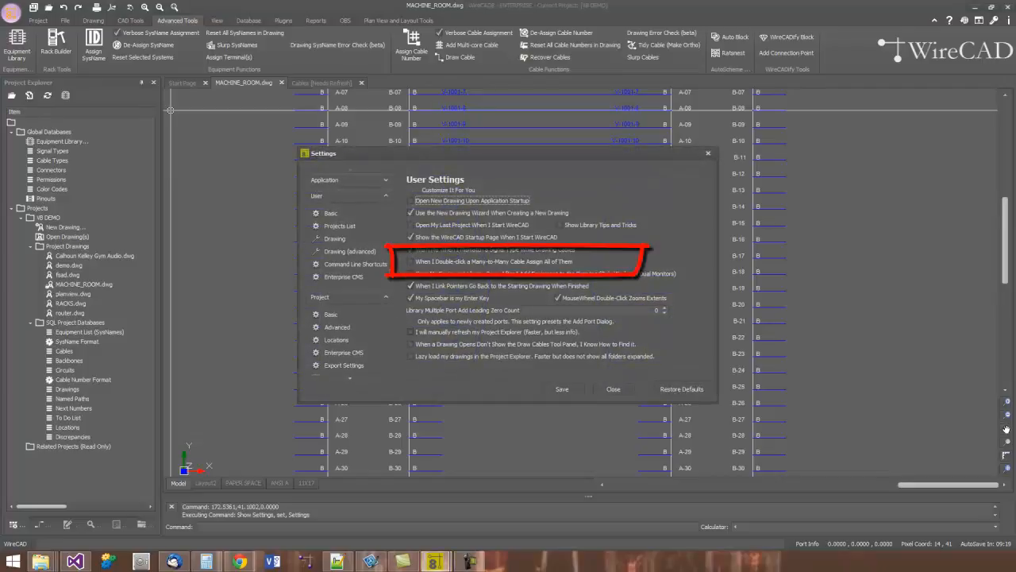
{"action": "left_click", "coordinate": [469, 261]}
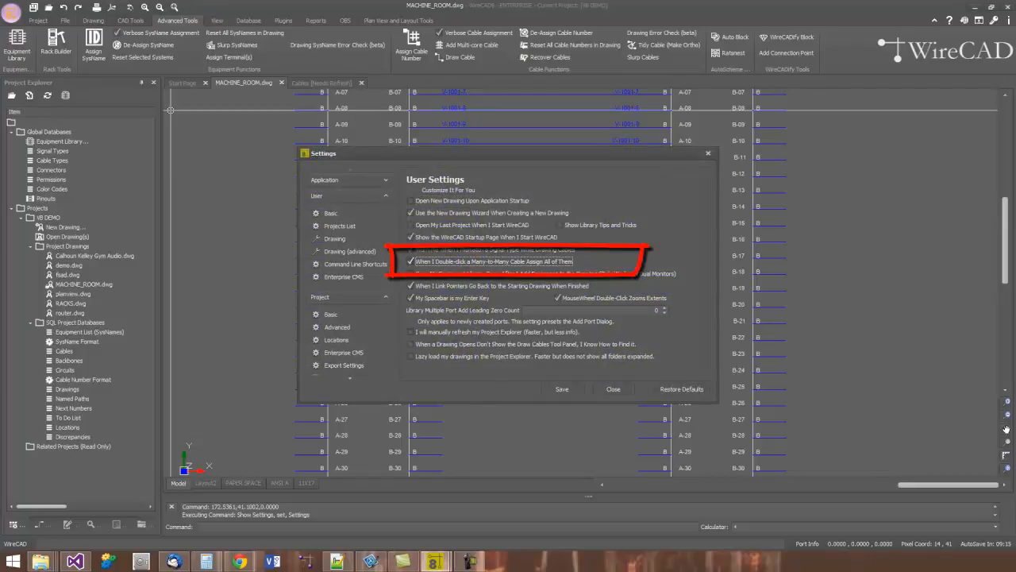
{"action": "left_click", "coordinate": [570, 388]}
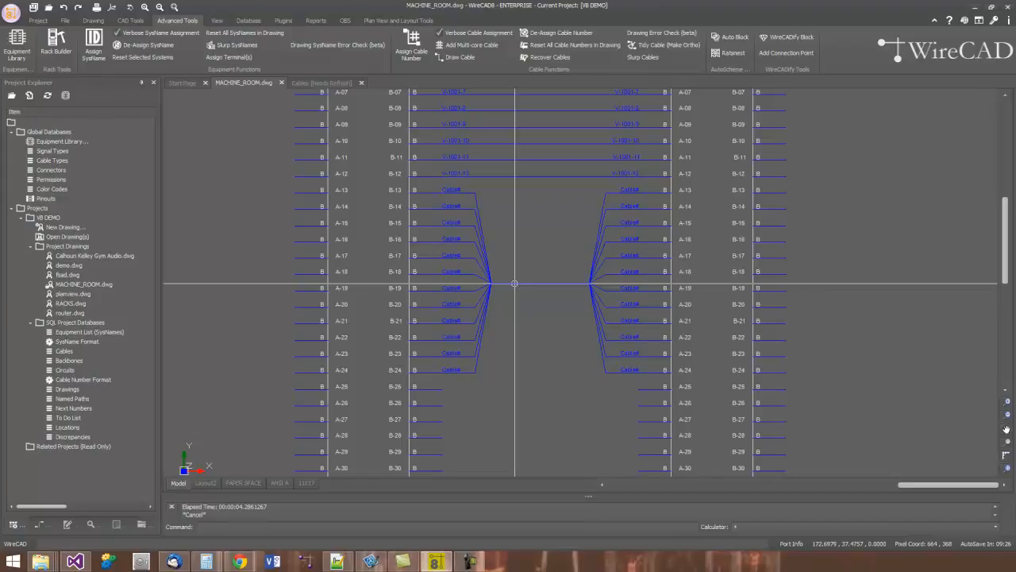
Step: Assign cores V-1002-1 through V-1002-12 to the whole many-to-many cable from DVJ-002 B-13 through B-24, starting with V-1002-1
{"action": "double_click", "coordinate": [514, 283]}
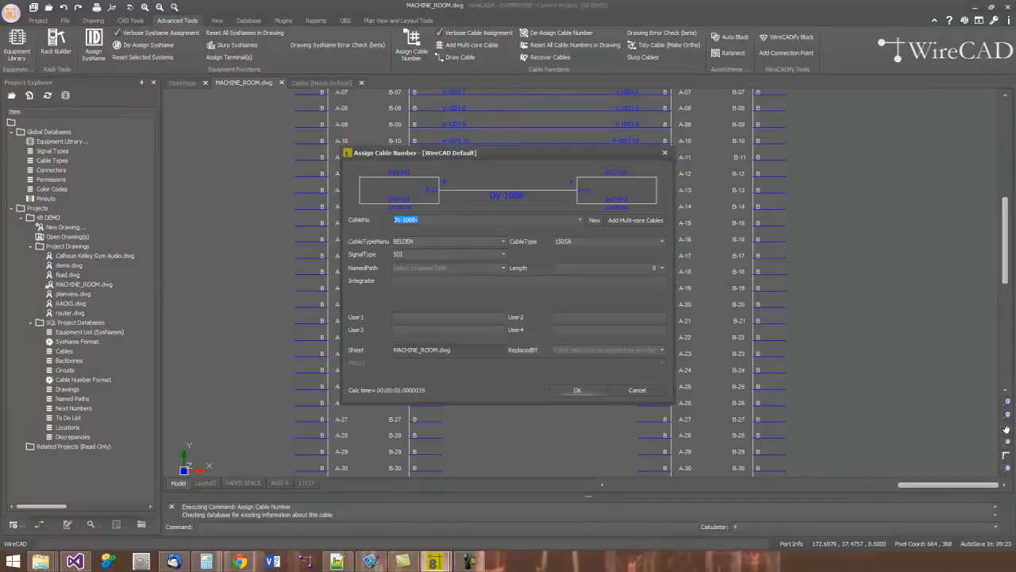
{"action": "left_click", "coordinate": [579, 220]}
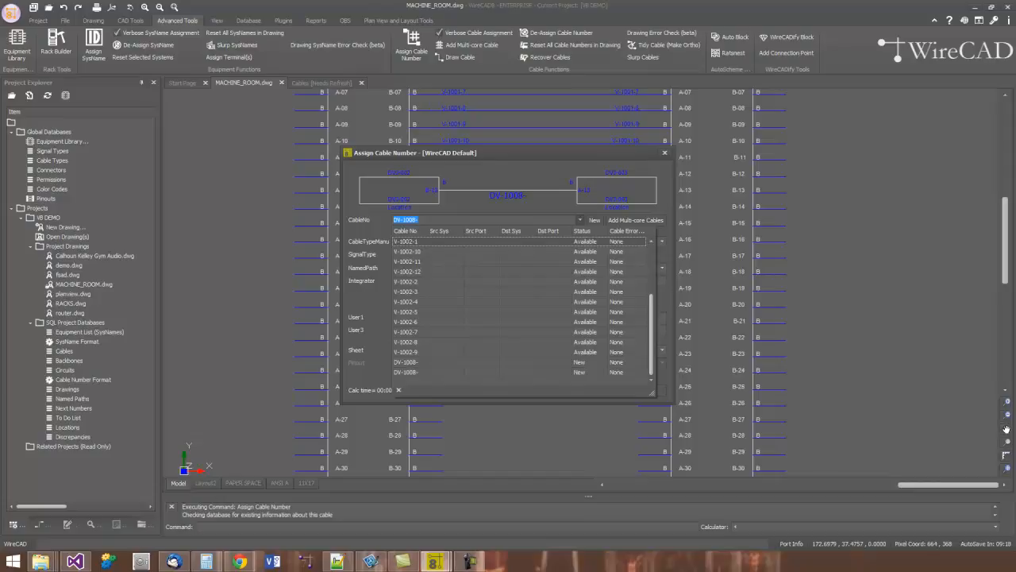
{"action": "left_click", "coordinate": [412, 242]}
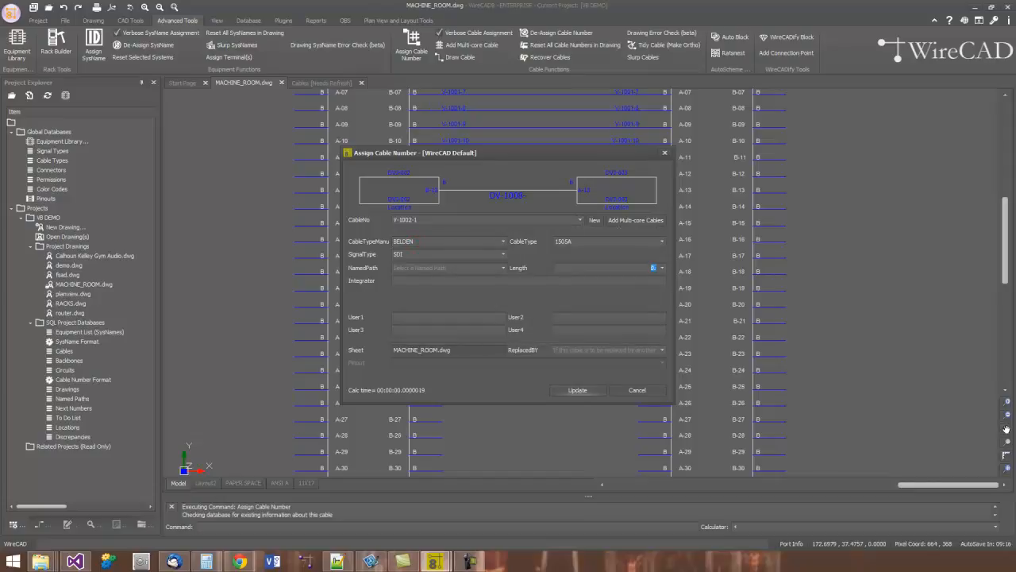
{"action": "left_click", "coordinate": [577, 390]}
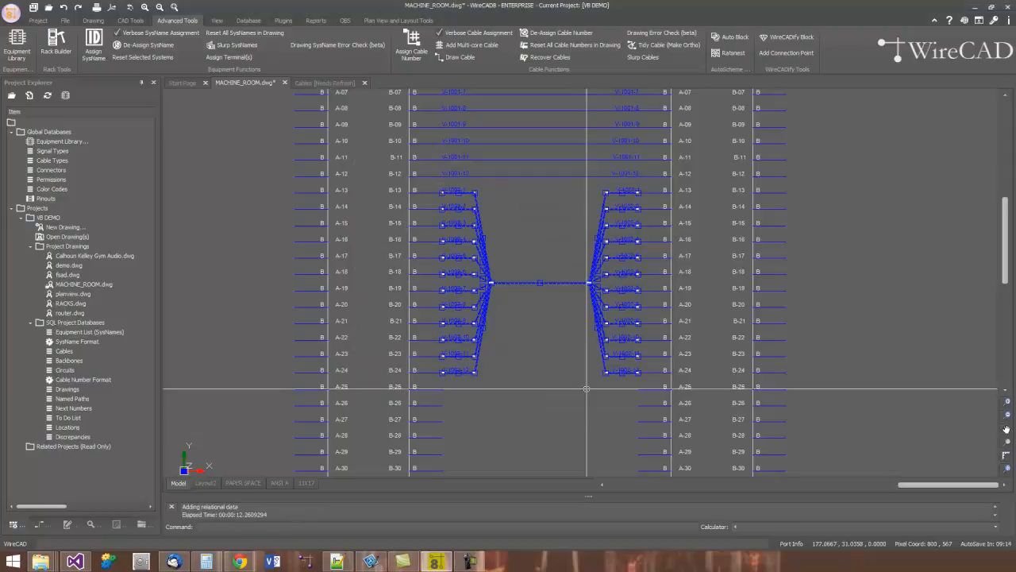
{"action": "key", "text": "Escape"}
{"action": "scroll", "coordinate": [493, 366], "scroll_direction": "up", "scroll_amount": 3}
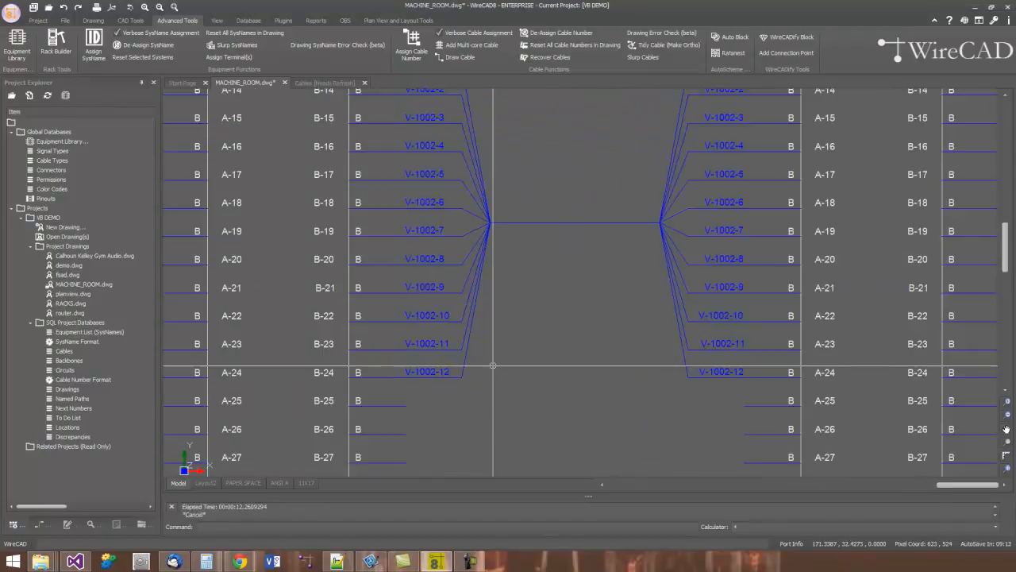